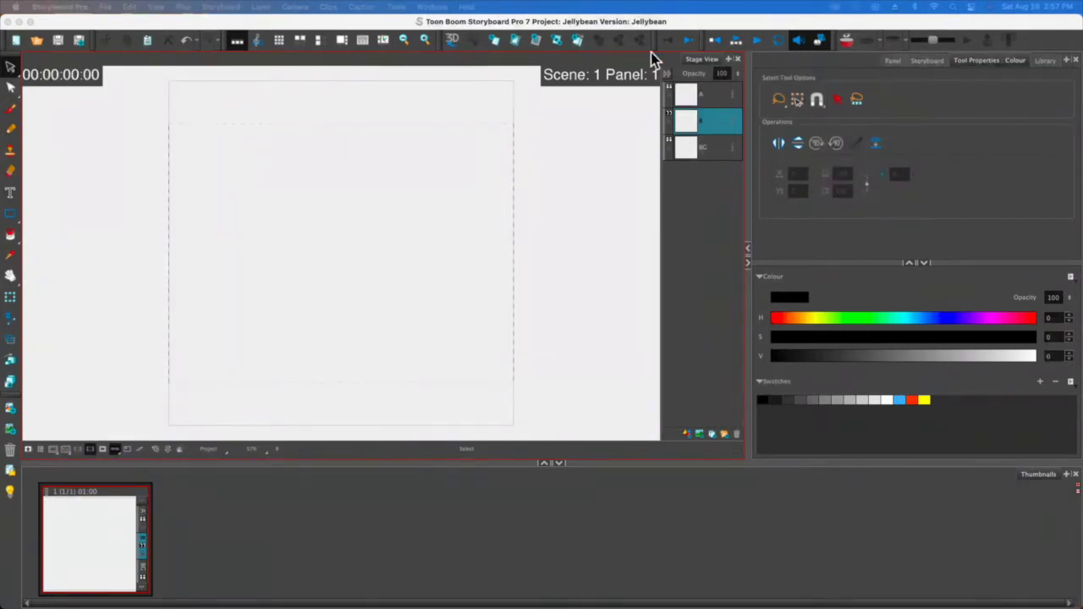
Browse the menu's window list and close it without choosing anything
left_click(395, 7)
mouse_move(429, 9)
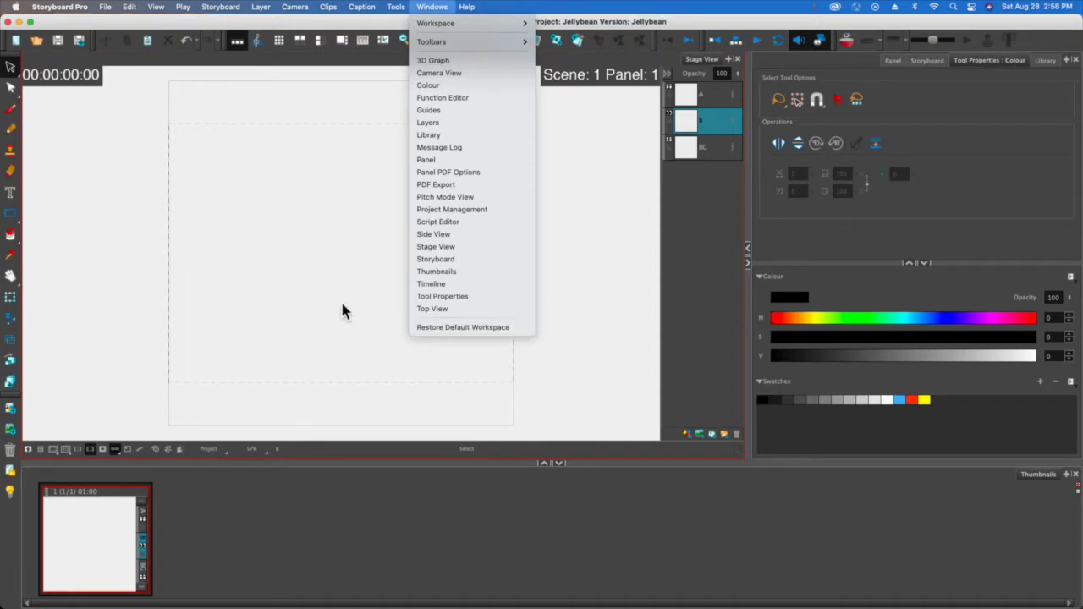
left_click(276, 246)
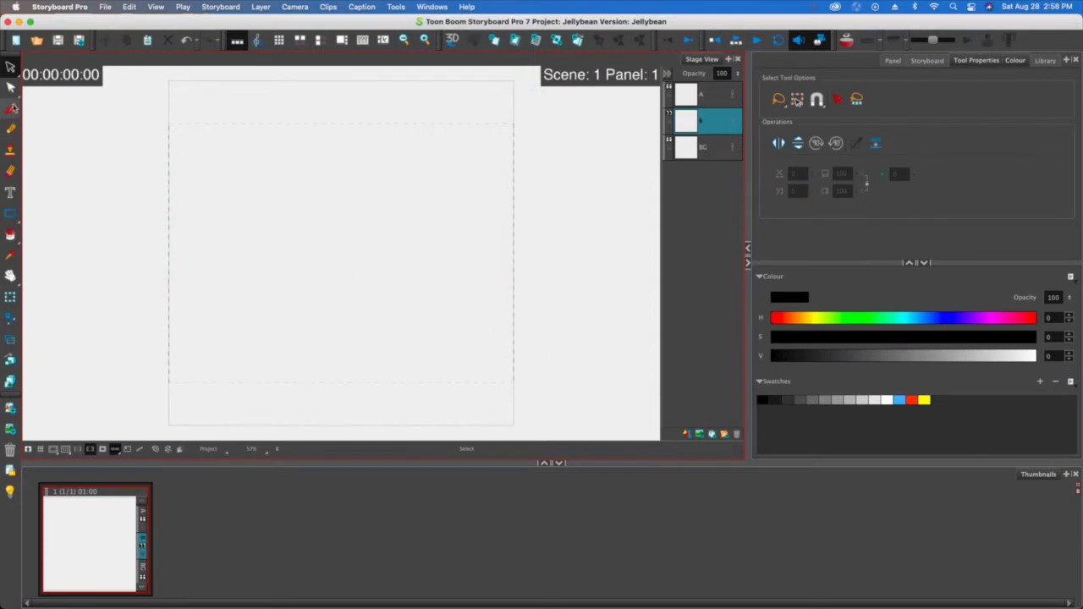
With the Brush, draw a round head at upper left with a face guideline, eyes, nose and hair
left_click(12, 110)
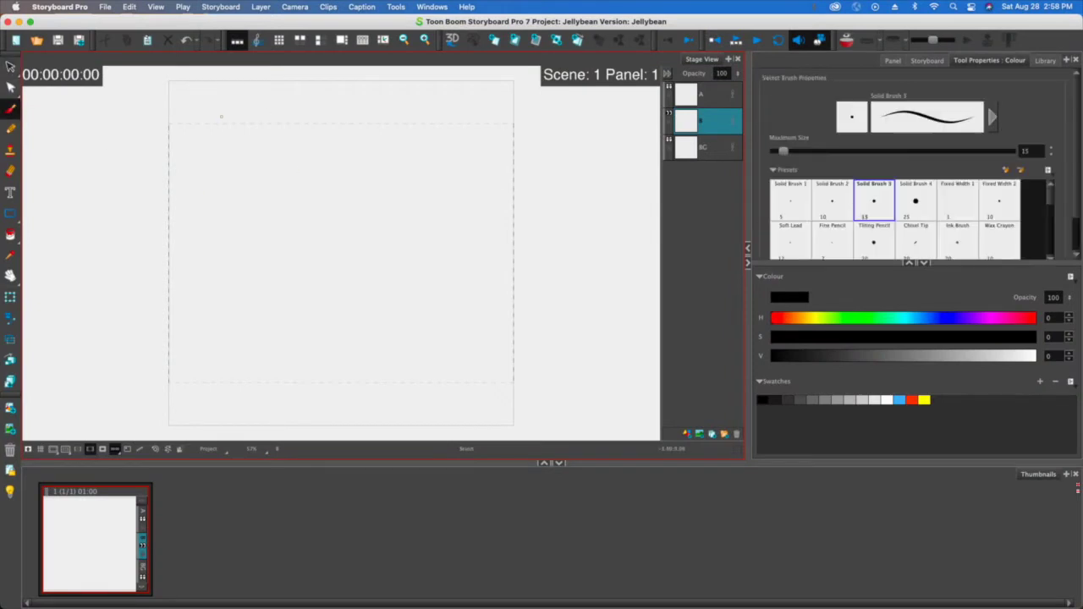
mouse_move(268, 210)
left_mouse_down()
mouse_move(194, 182)
mouse_move(195, 169)
left_mouse_up()
left_click_drag(254, 112, 200, 203)
mouse_move(318, 181)
left_mouse_down()
mouse_move(201, 163)
mouse_move(313, 186)
left_mouse_up()
left_click_drag(240, 152, 307, 193)
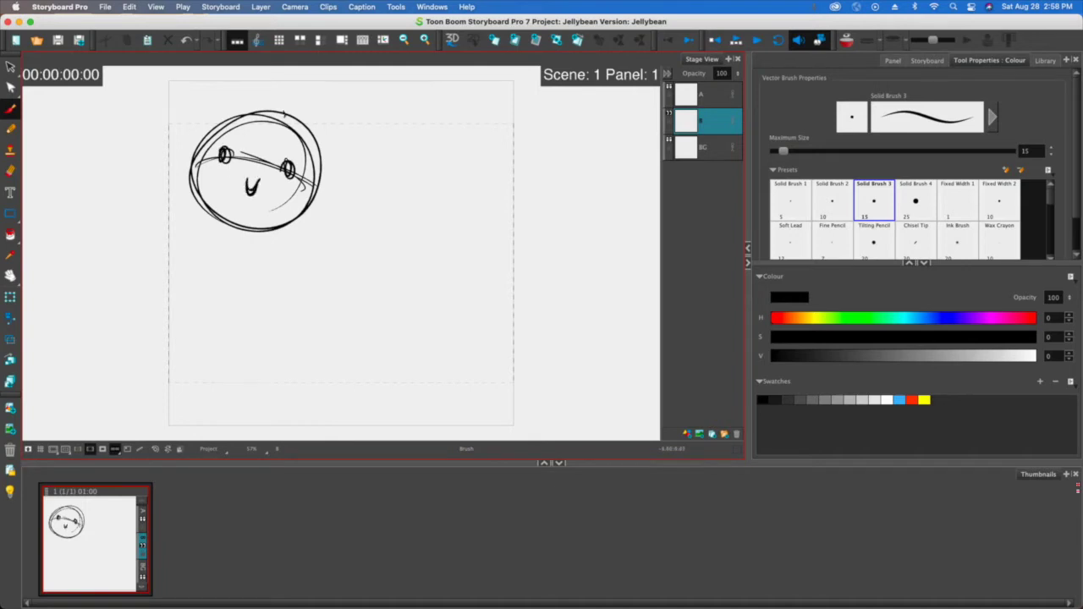
left_click_drag(259, 114, 284, 110)
mouse_move(231, 107)
left_mouse_down()
mouse_move(264, 114)
mouse_move(239, 106)
left_mouse_up()
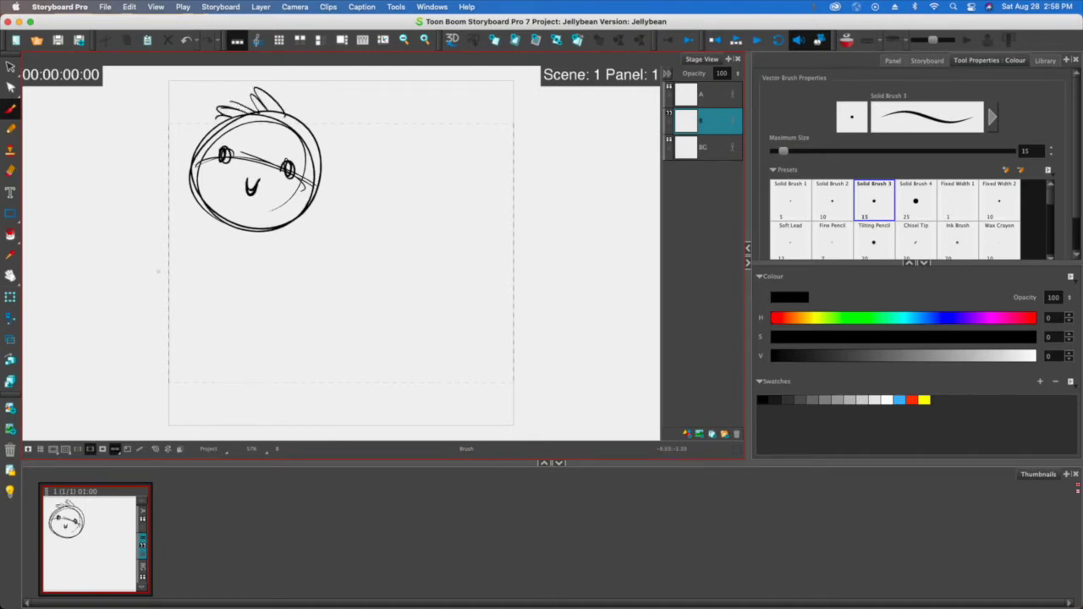
With the Pencil, draw a second round head to the right with a curved line and hair
left_click(10, 129)
mouse_move(395, 257)
left_mouse_down()
mouse_move(445, 251)
mouse_move(398, 261)
left_mouse_up()
left_click_drag(474, 165, 428, 267)
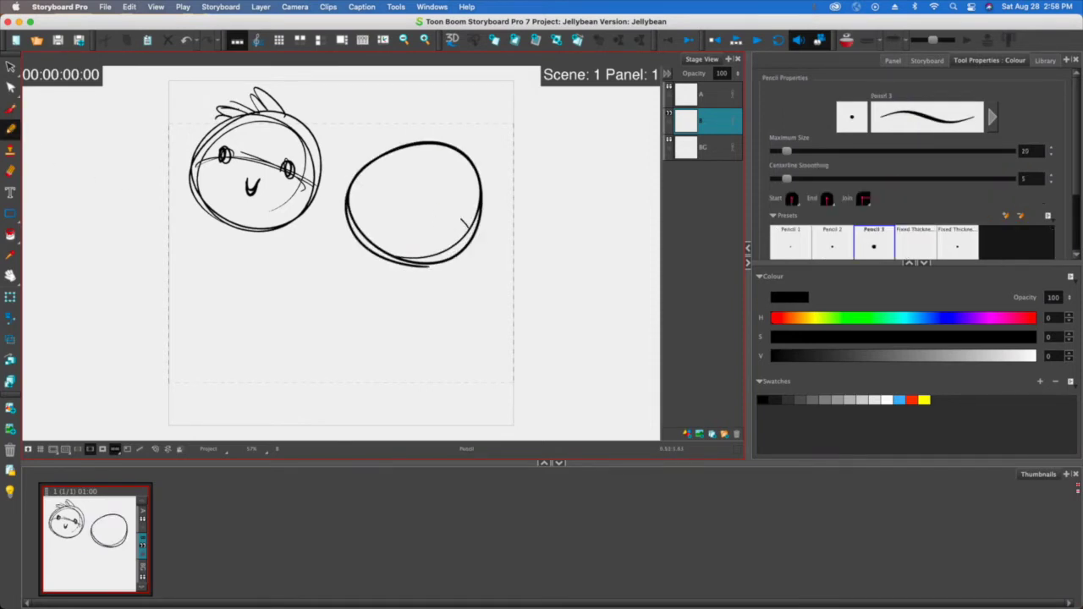
left_click_drag(356, 172, 462, 221)
left_click_drag(361, 174, 468, 225)
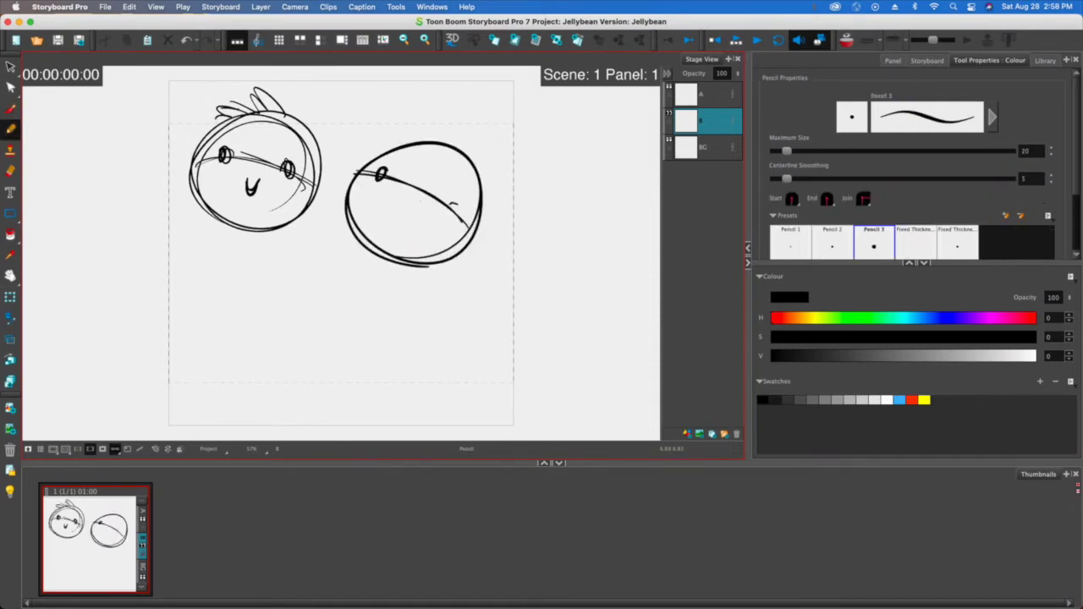
mouse_move(463, 148)
left_mouse_down()
mouse_move(443, 117)
mouse_move(405, 115)
left_mouse_up()
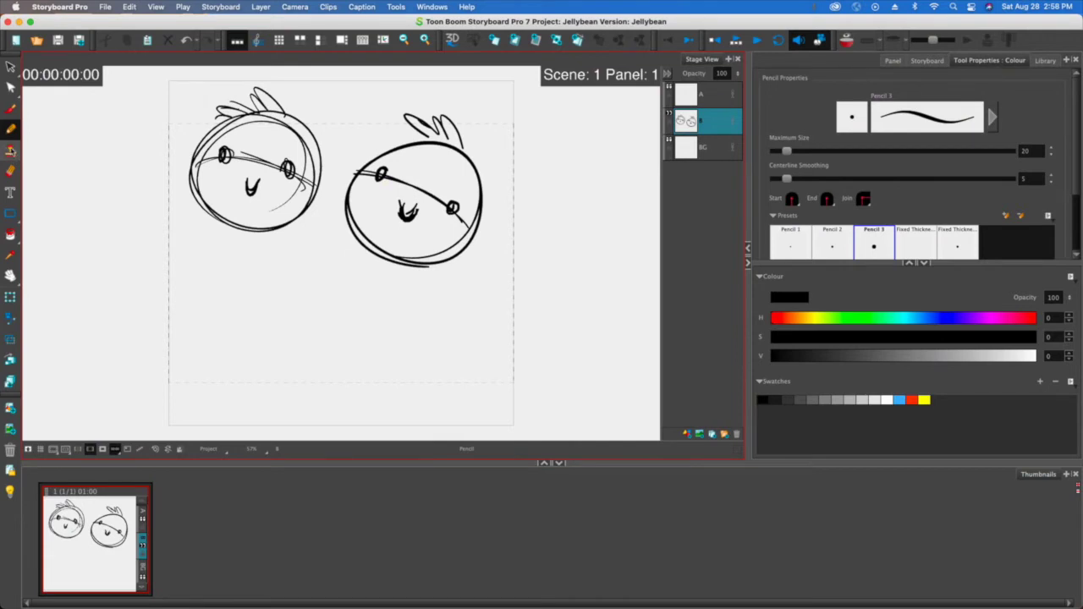
Erase the right head's lower-left outline, then enlarge the eraser, wipe both heads, and shrink it back
left_click(10, 171)
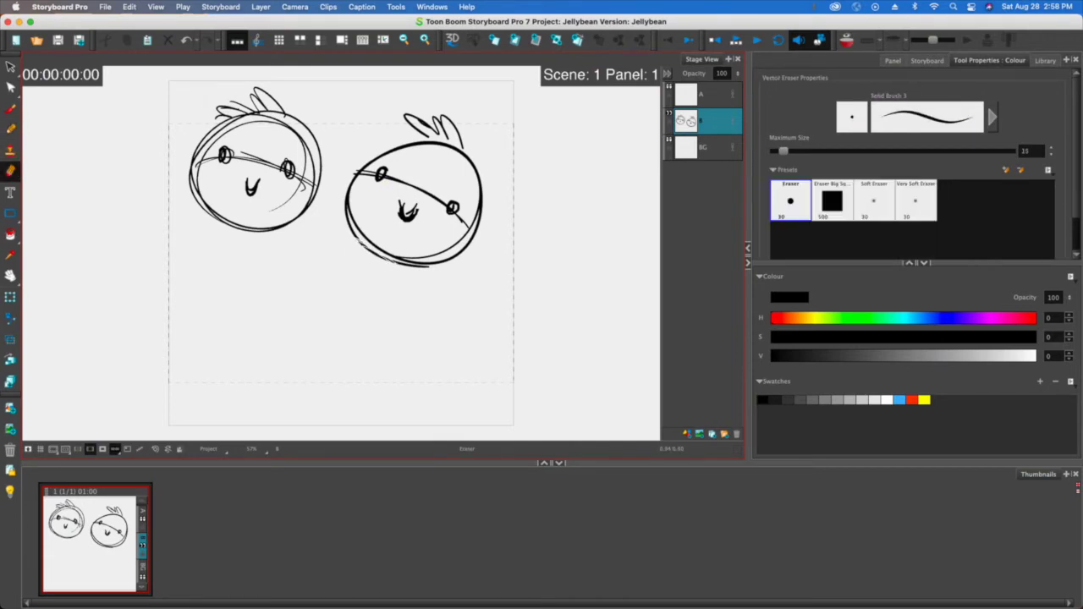
mouse_move(397, 263)
left_mouse_down()
mouse_move(352, 230)
mouse_move(361, 233)
left_mouse_up()
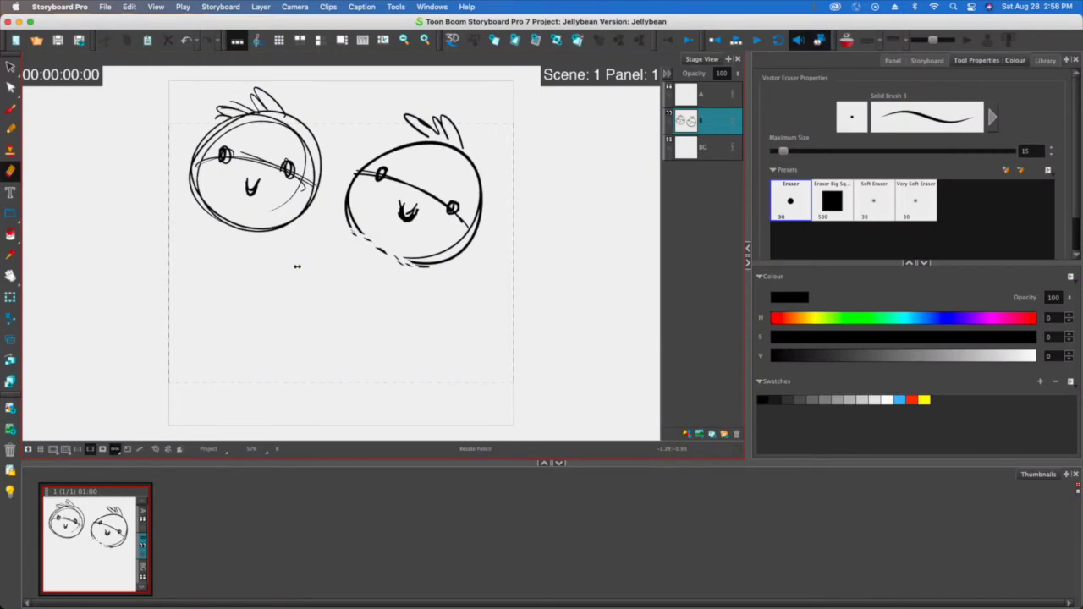
mouse_move(296, 271)
left_mouse_down()
mouse_move(313, 285)
mouse_move(431, 309)
mouse_move(352, 307)
mouse_move(474, 338)
left_mouse_up()
mouse_move(254, 194)
left_mouse_down()
mouse_move(381, 211)
mouse_move(474, 102)
left_mouse_up()
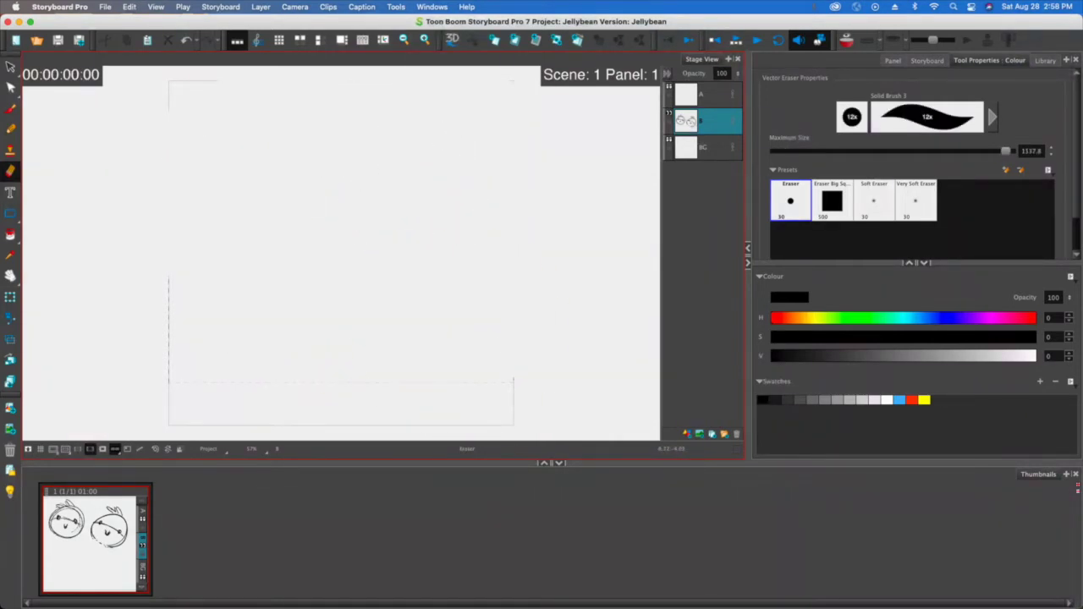
mouse_move(304, 254)
left_mouse_down()
mouse_move(325, 280)
mouse_move(331, 243)
mouse_move(253, 246)
left_mouse_up()
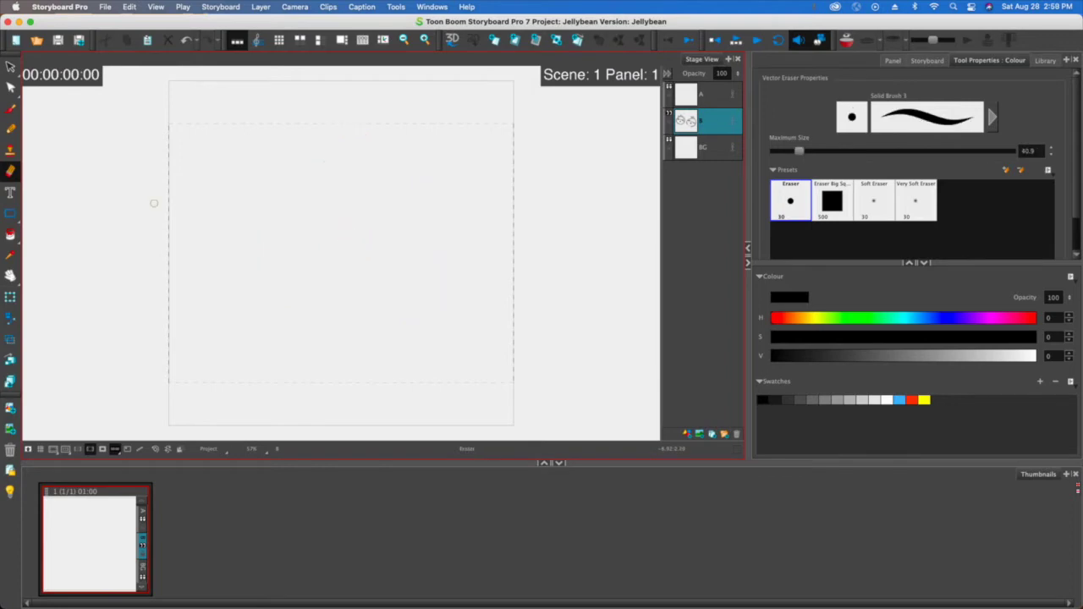
left_click(11, 110)
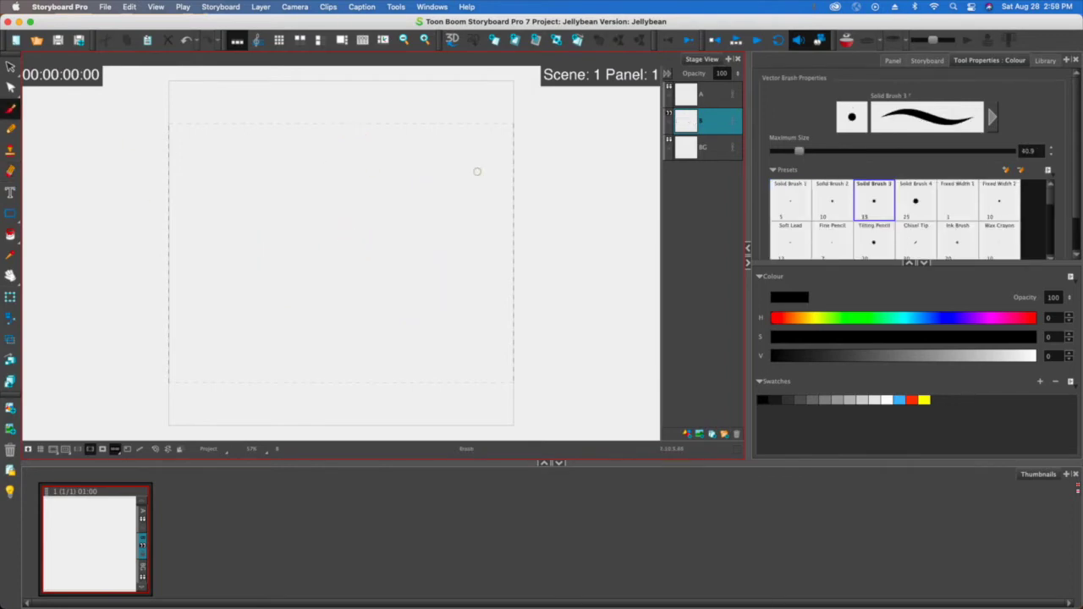
Paint a thin curved stroke, then enlarge the brush for a thick stroke, a tapered stroke and blobs
mouse_move(400, 96)
left_mouse_down()
mouse_move(480, 161)
mouse_move(555, 197)
left_mouse_up()
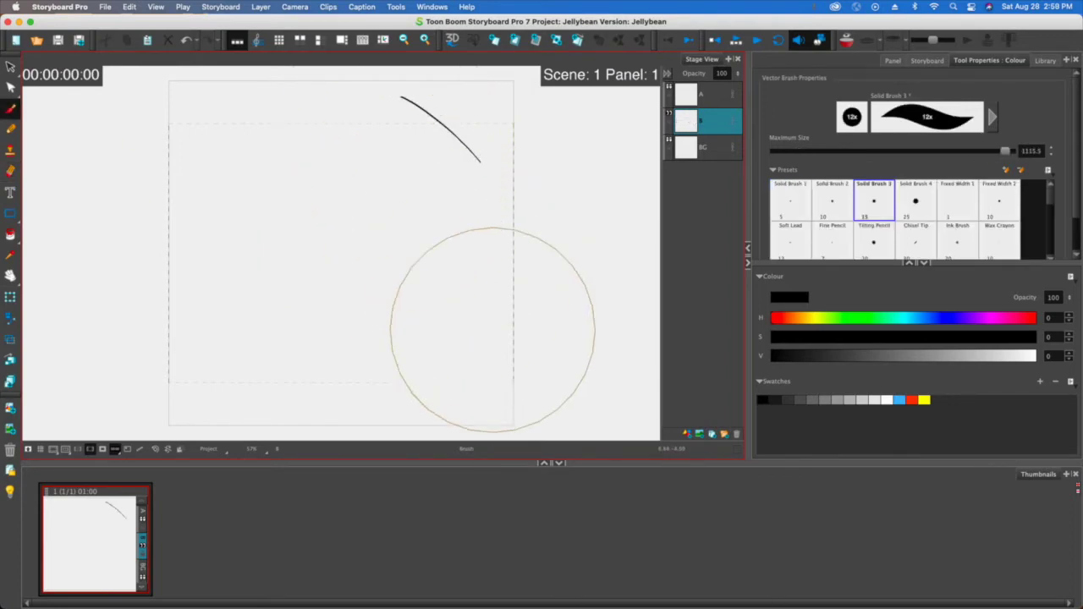
left_click_drag(459, 327, 189, 112)
mouse_move(329, 344)
left_mouse_down()
mouse_move(362, 363)
mouse_move(280, 320)
left_mouse_up()
left_click_drag(354, 359, 196, 228)
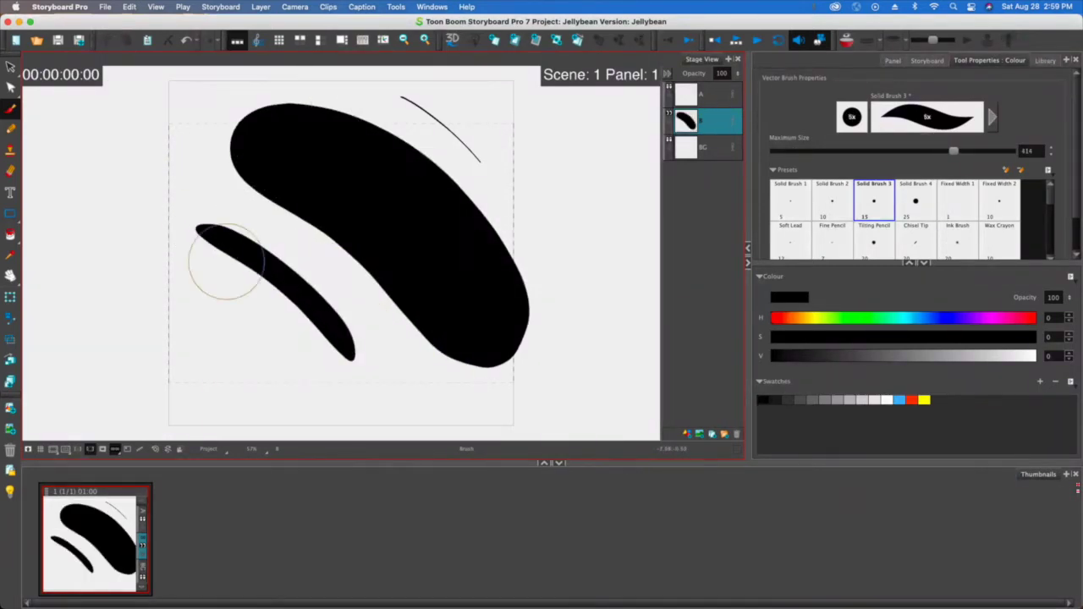
mouse_move(248, 364)
left_mouse_down()
mouse_move(189, 331)
mouse_move(174, 373)
left_mouse_up()
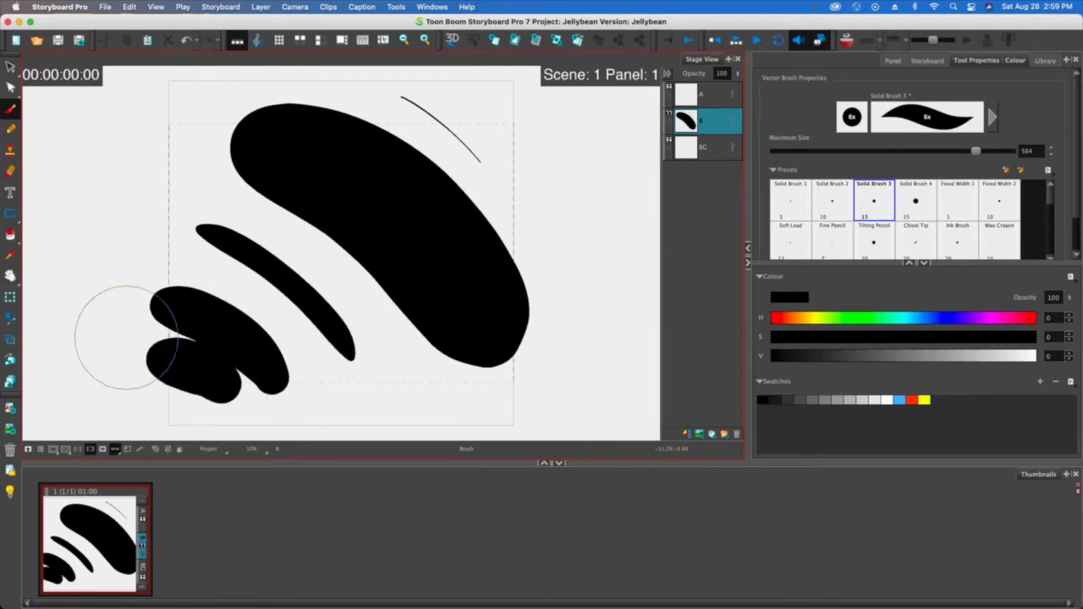
left_click_drag(173, 241, 140, 222)
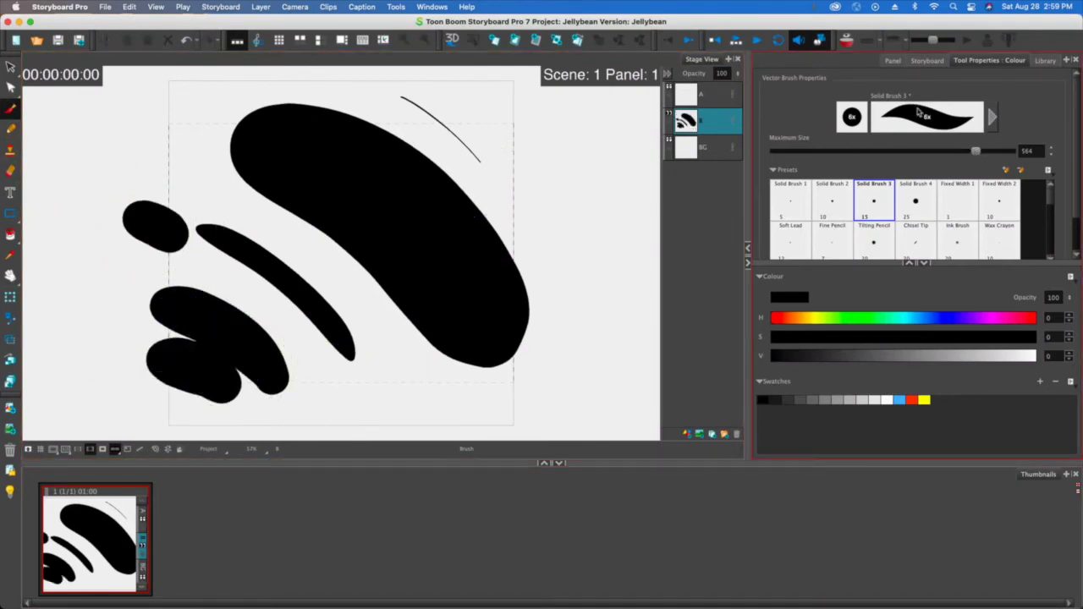
Reduce the brush's maximum size to 284 and paint four thin vertical strokes across the panel
left_click_drag(975, 150, 918, 150)
mouse_move(564, 163)
left_mouse_down()
mouse_move(572, 229)
mouse_move(549, 258)
left_mouse_up()
left_click_drag(496, 174, 500, 253)
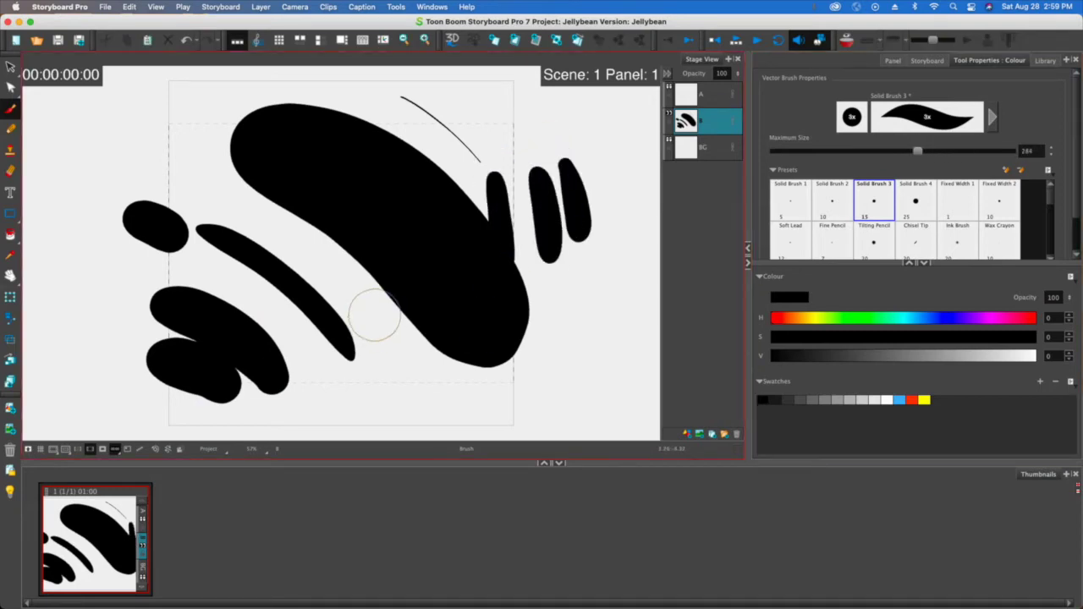
left_click_drag(383, 247, 375, 346)
left_click_drag(284, 222, 308, 315)
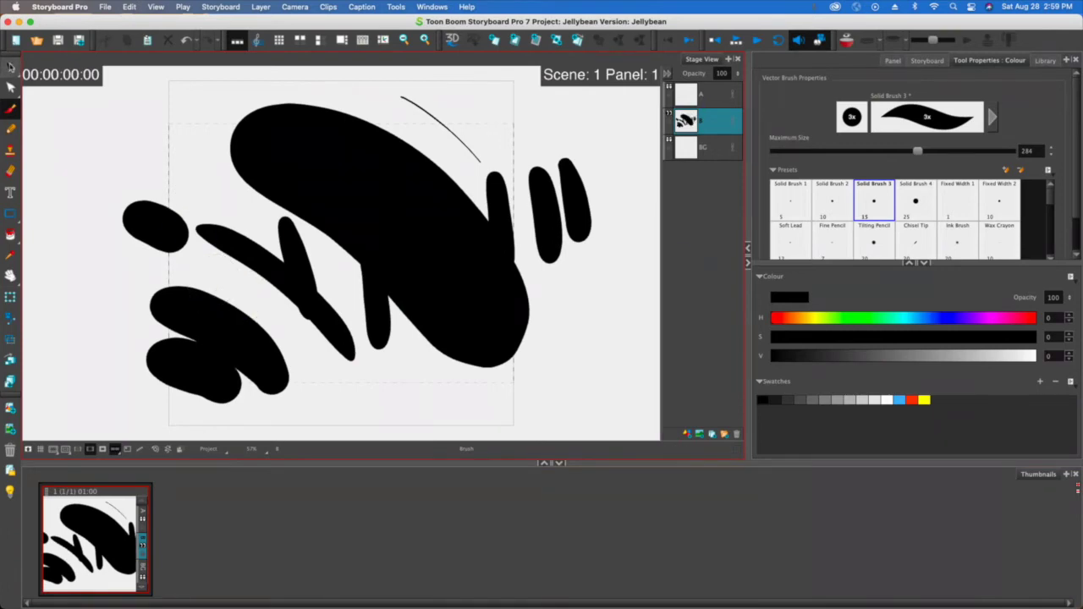
left_click(10, 66)
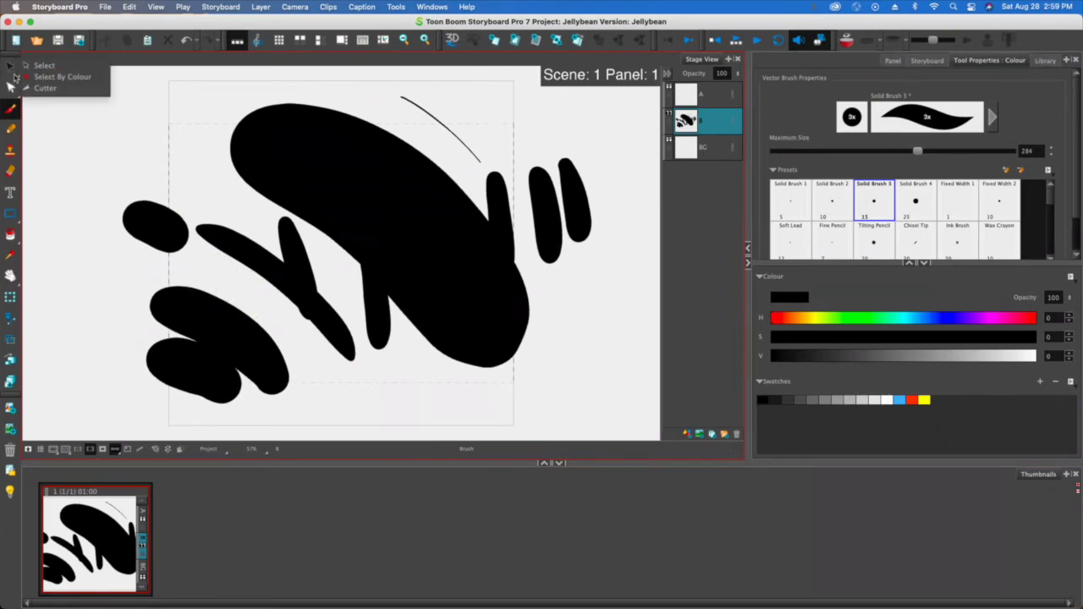
Select all the painted strokes and delete them
left_click(43, 66)
mouse_move(125, 223)
left_mouse_down()
mouse_move(176, 120)
mouse_move(590, 249)
mouse_move(84, 223)
mouse_move(595, 295)
left_mouse_up()
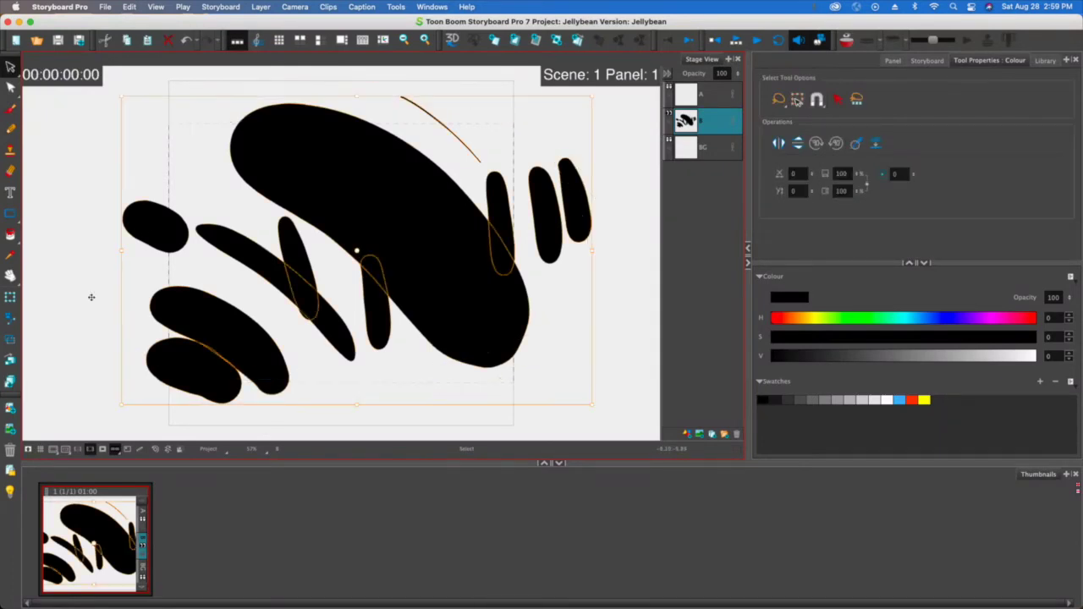
key("Delete")
Brush six thick parallel diagonal strokes across the panel
key("alt+b")
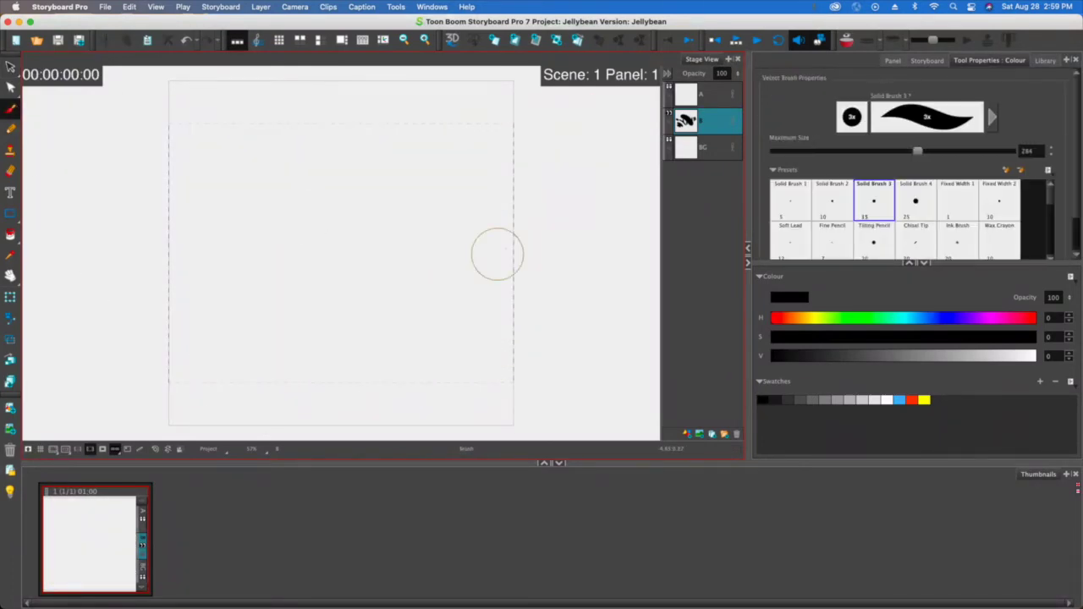
left_click_drag(391, 129, 555, 267)
left_click_drag(501, 296, 315, 133)
left_click_drag(453, 330, 241, 157)
left_click_drag(410, 355, 175, 178)
left_click_drag(359, 376, 126, 212)
left_click_drag(301, 394, 84, 253)
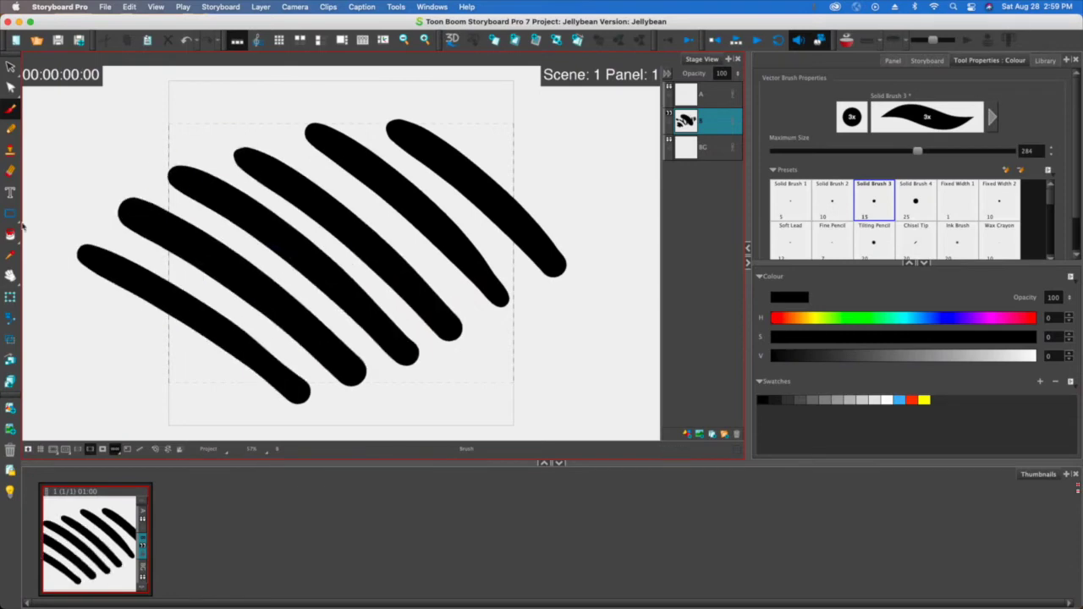
Select the six diagonal strokes and delete them
key("alt+s")
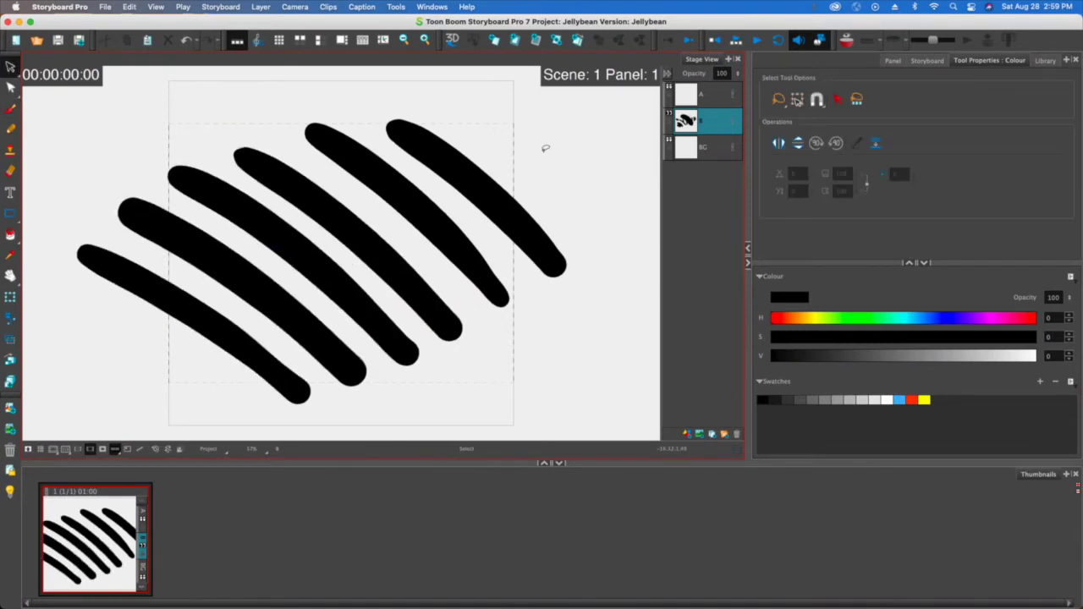
left_click_drag(593, 146, 108, 368)
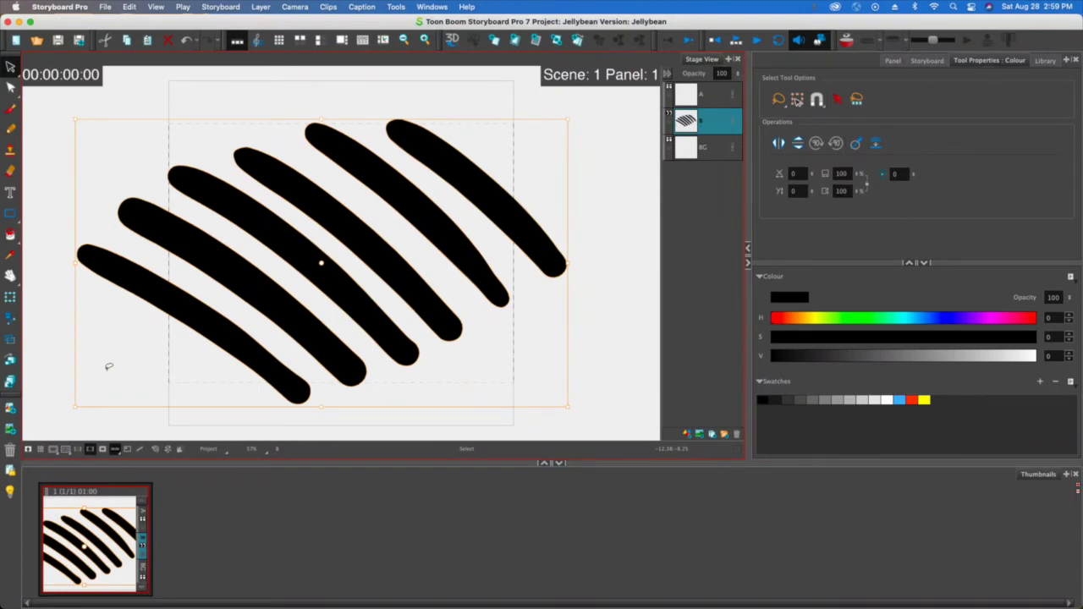
key("Delete")
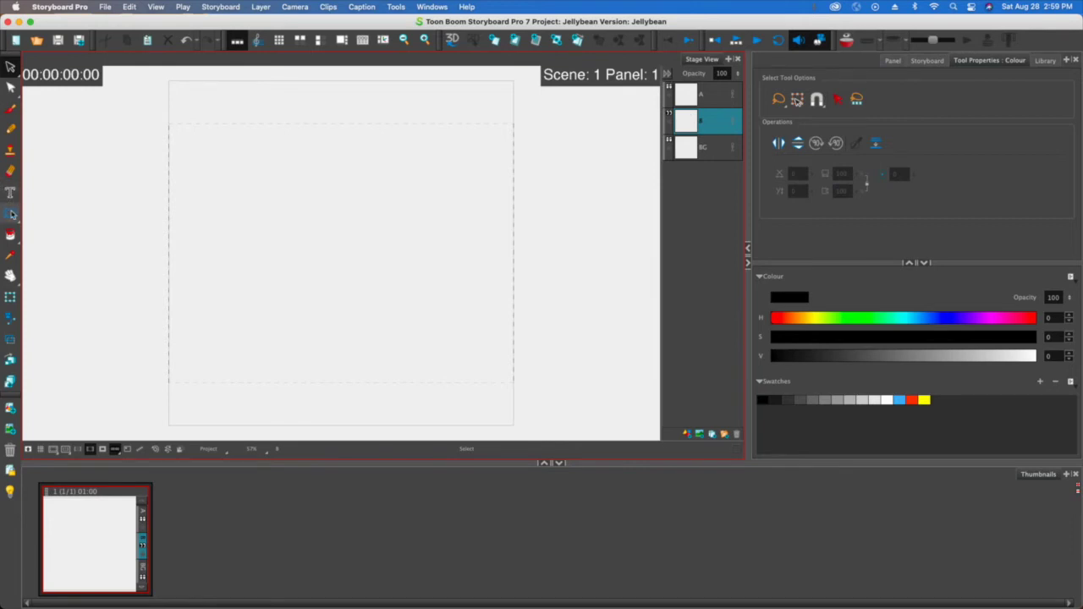
Draw a filled black rectangle near the top, then adjust the Rectangle tool settings
left_click(10, 210)
left_click_drag(239, 141, 400, 215)
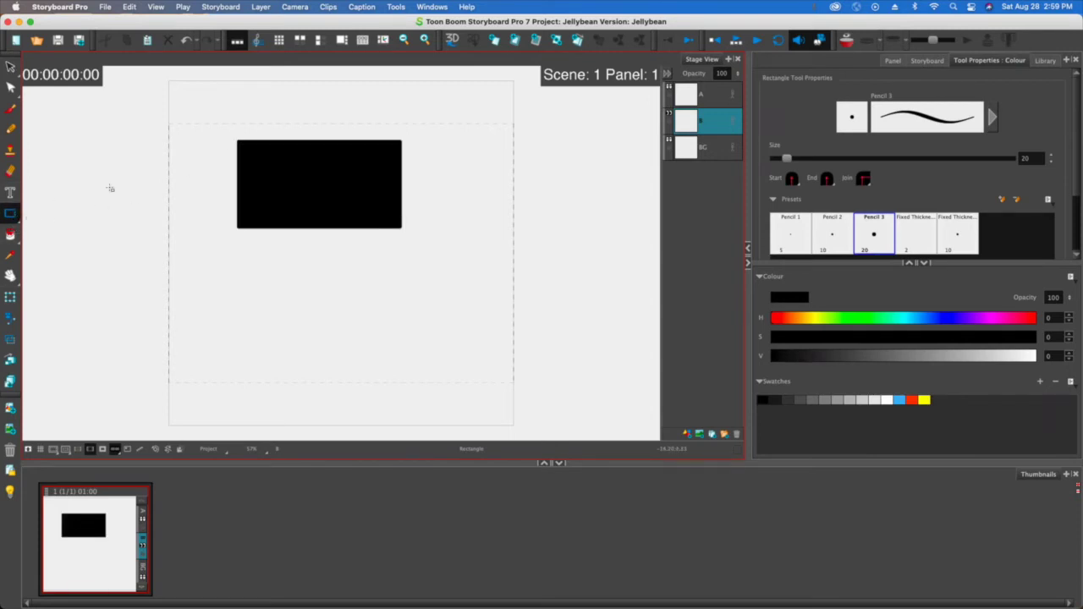
left_click(954, 175)
scroll(1079, 149, "down", 3)
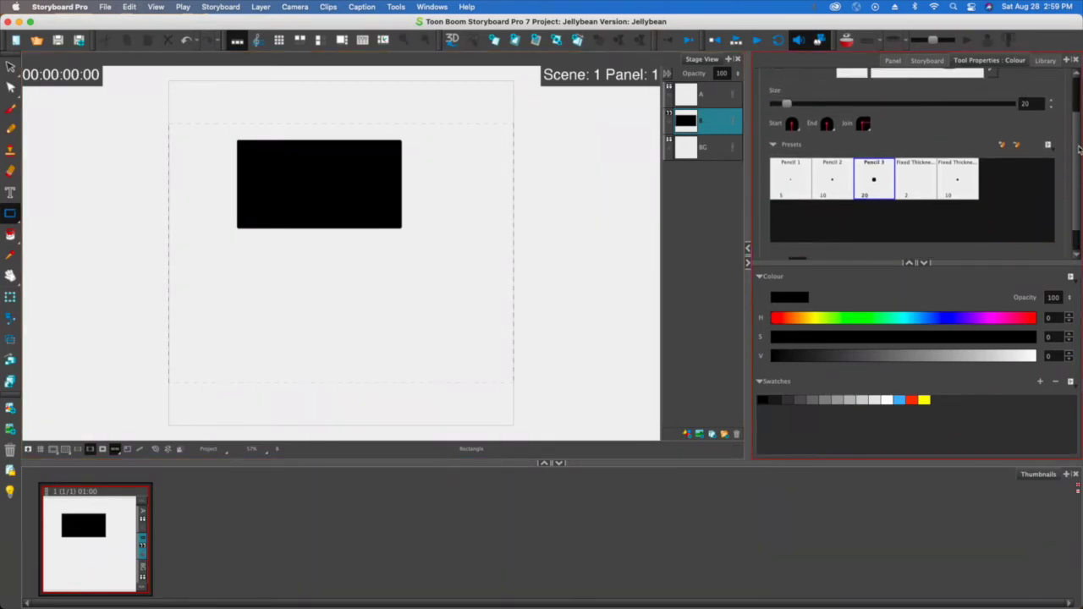
scroll(1079, 161, "down", 2)
scroll(1079, 178, "up", 2)
scroll(1079, 199, "down", 2)
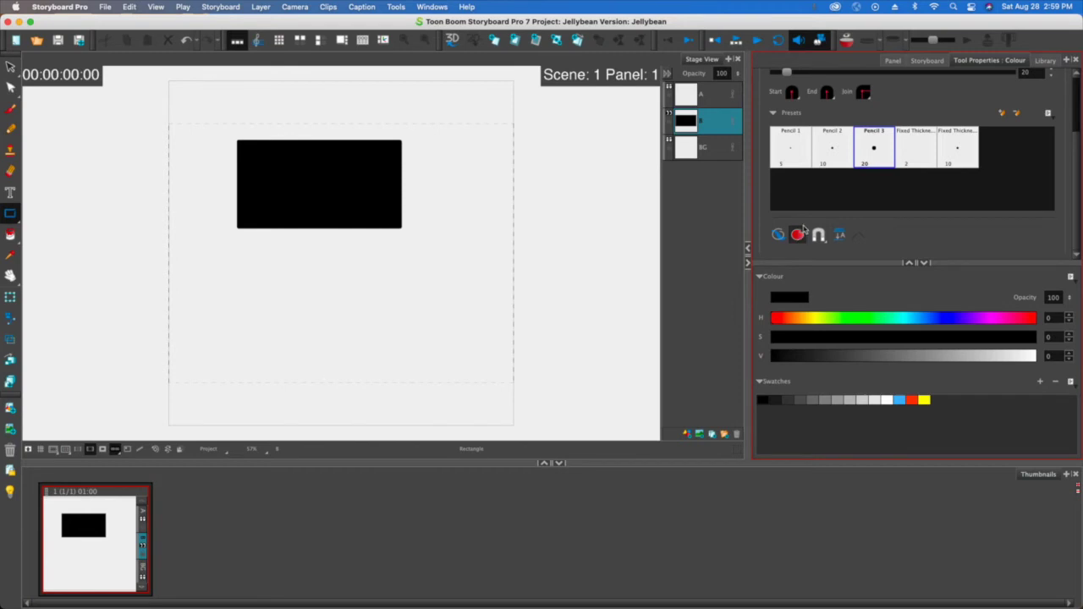
Draw three outlined rectangles: one right of the black block, a tall one and a wide one, then enable Auto Fill
mouse_move(430, 171)
left_mouse_down()
mouse_move(513, 251)
mouse_move(531, 248)
left_mouse_up()
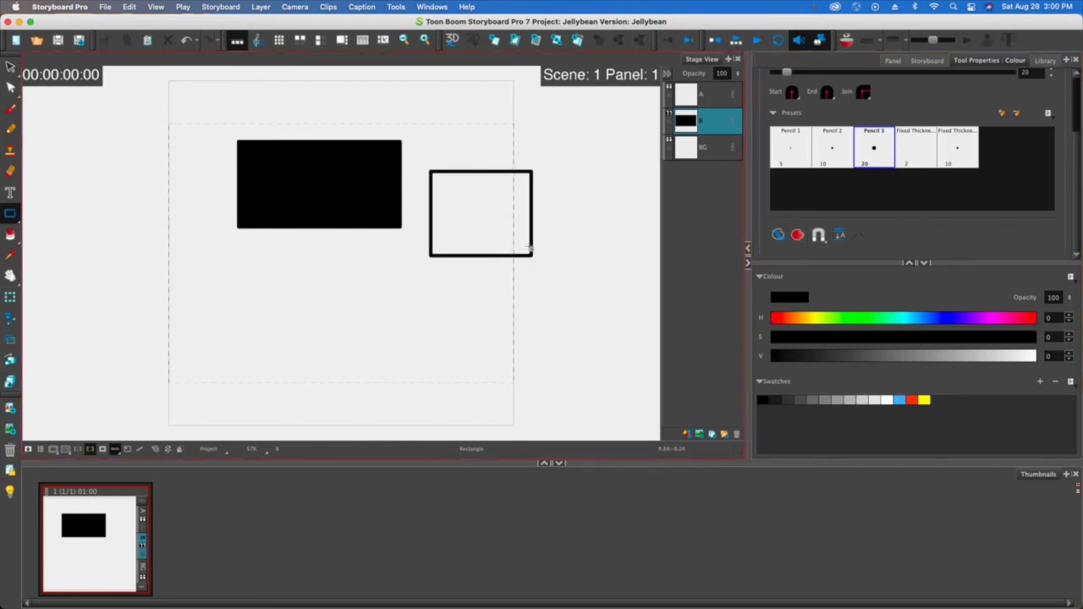
left_click_drag(415, 317, 468, 218)
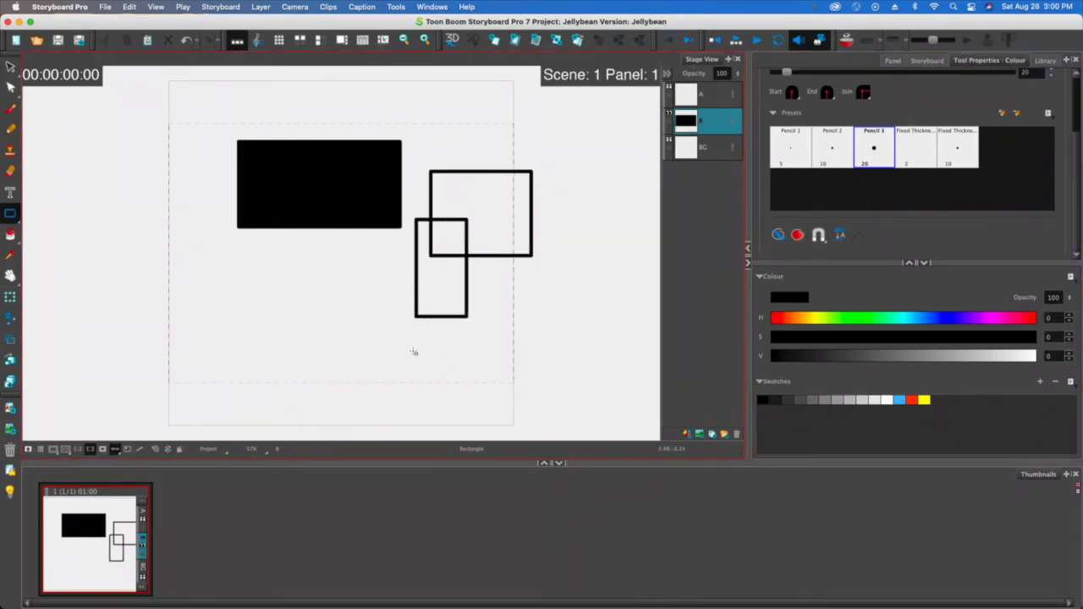
mouse_move(442, 360)
left_mouse_down()
mouse_move(430, 310)
mouse_move(310, 296)
left_mouse_up()
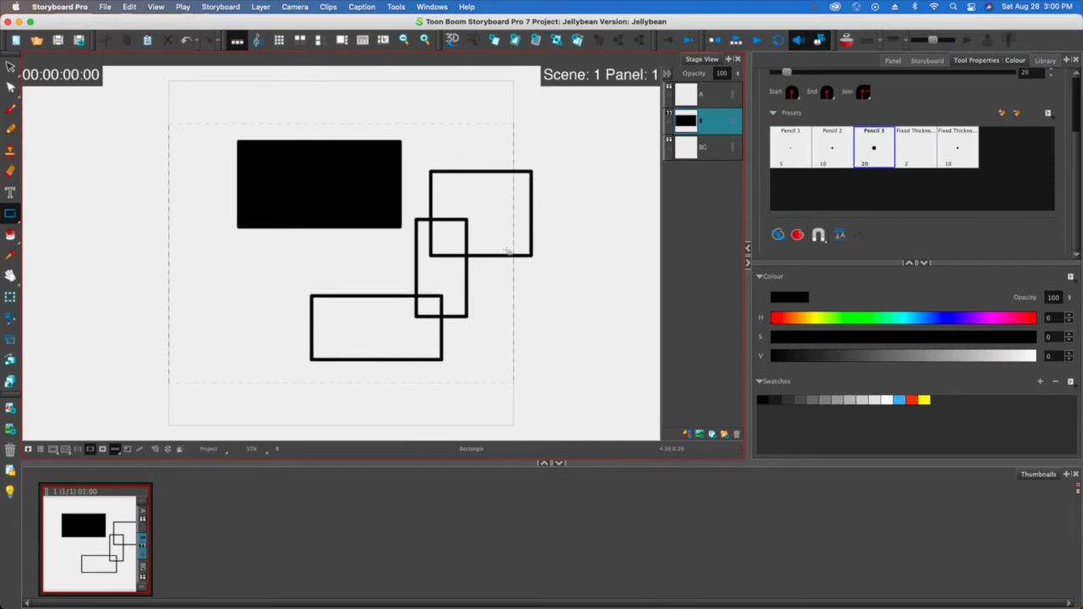
left_click(797, 234)
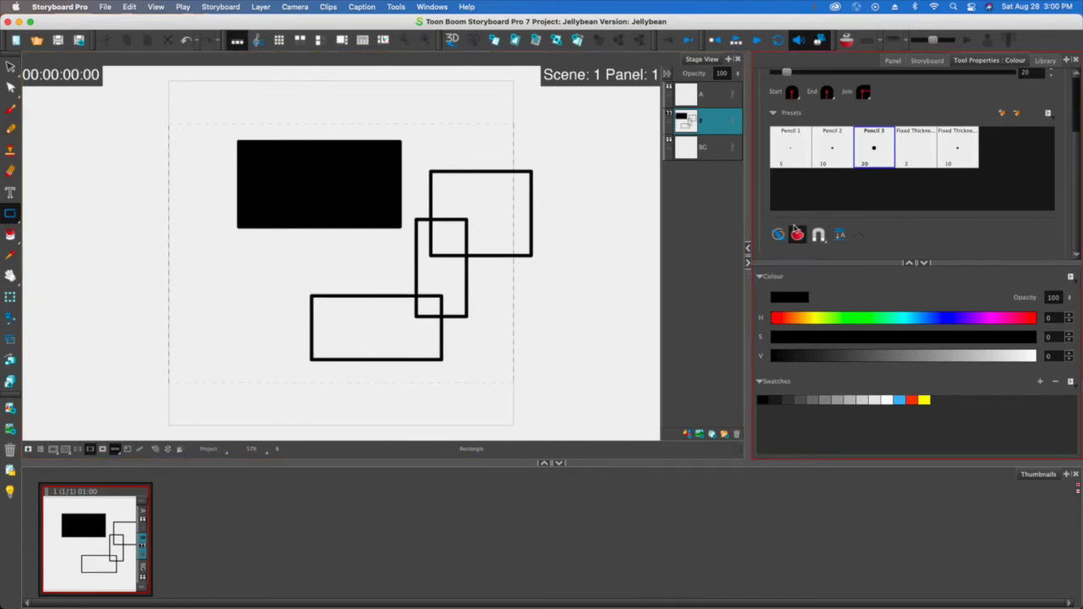
Draw a solid black rectangle, then three yellow rectangles behind the black shapes using Draw Behind
left_click_drag(188, 200, 298, 294)
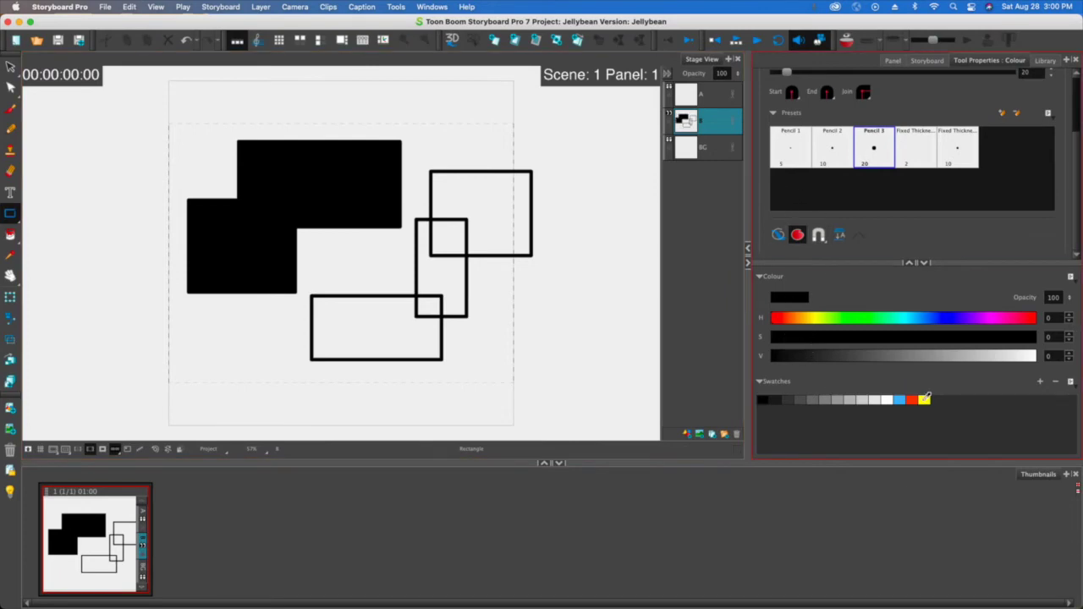
left_click(924, 399)
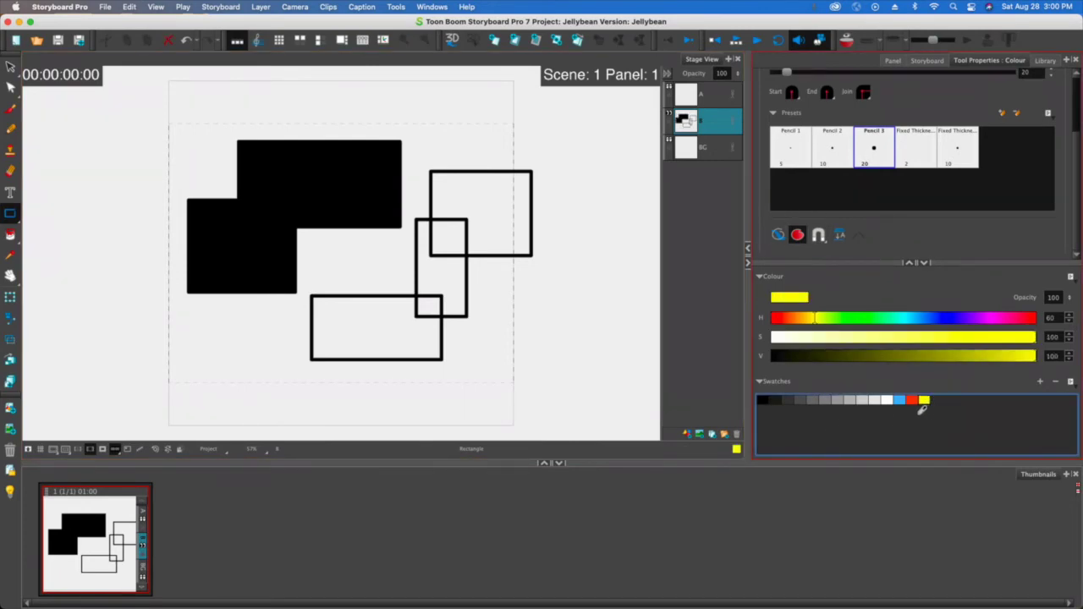
left_click(778, 235)
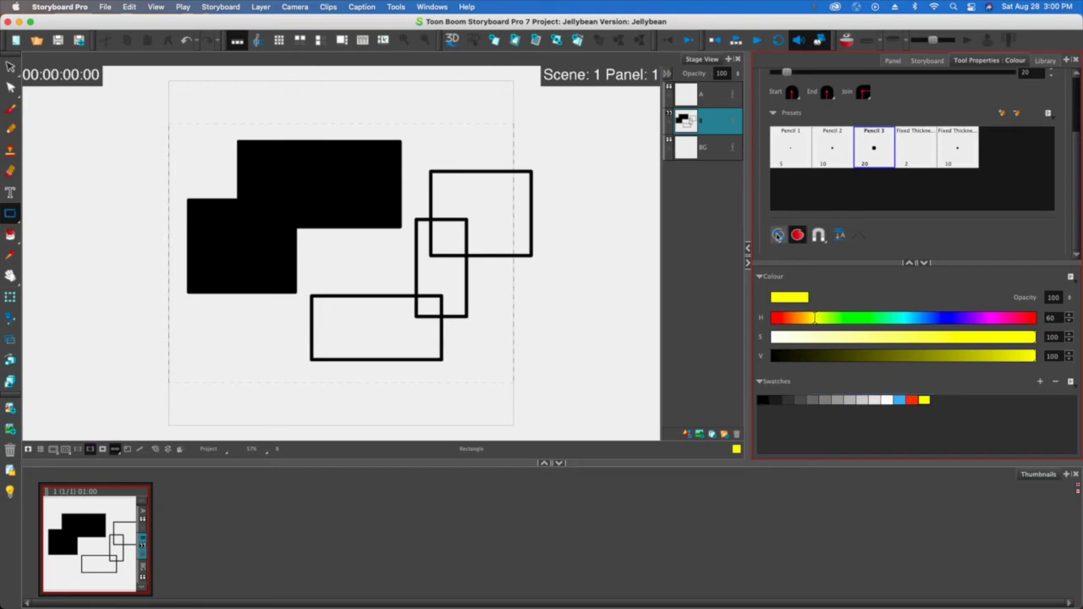
mouse_move(146, 163)
left_mouse_down()
mouse_move(244, 229)
mouse_move(274, 235)
left_mouse_up()
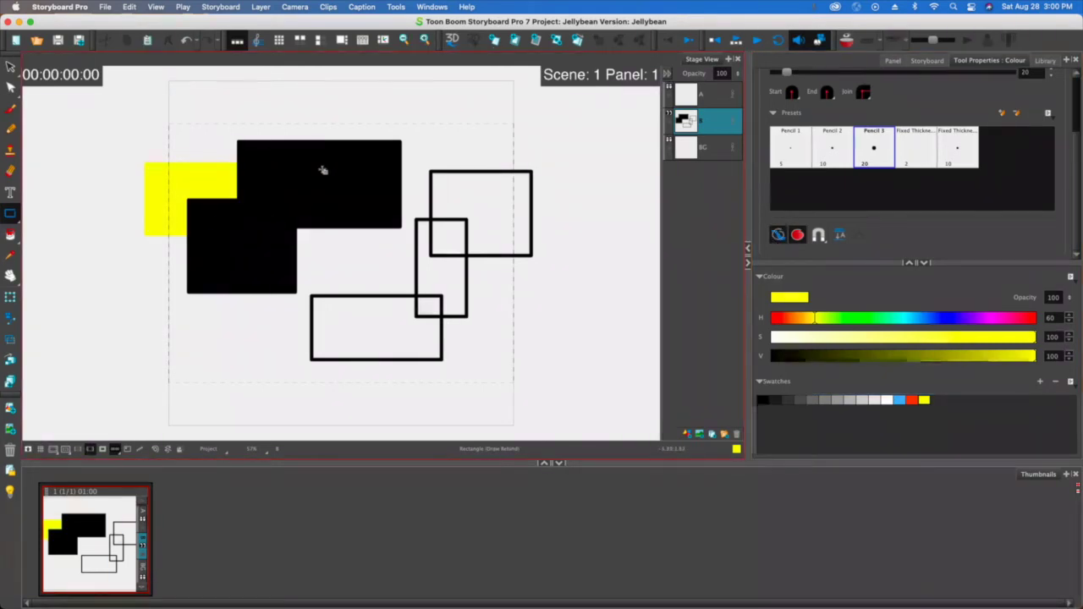
left_click_drag(328, 106, 360, 275)
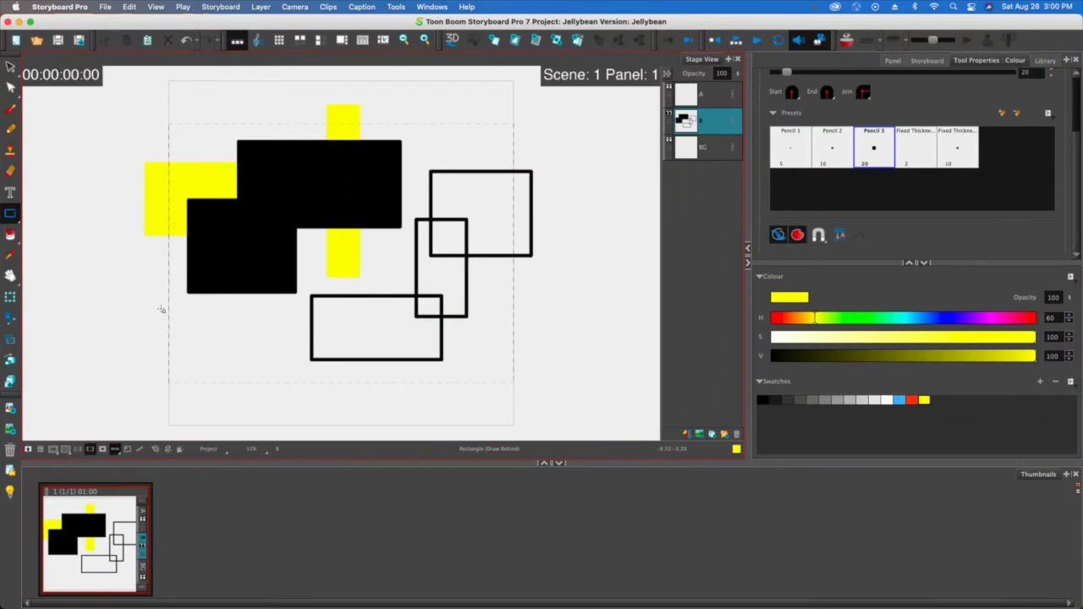
mouse_move(155, 309)
left_mouse_down()
mouse_move(346, 331)
mouse_move(435, 311)
mouse_move(439, 264)
left_mouse_up()
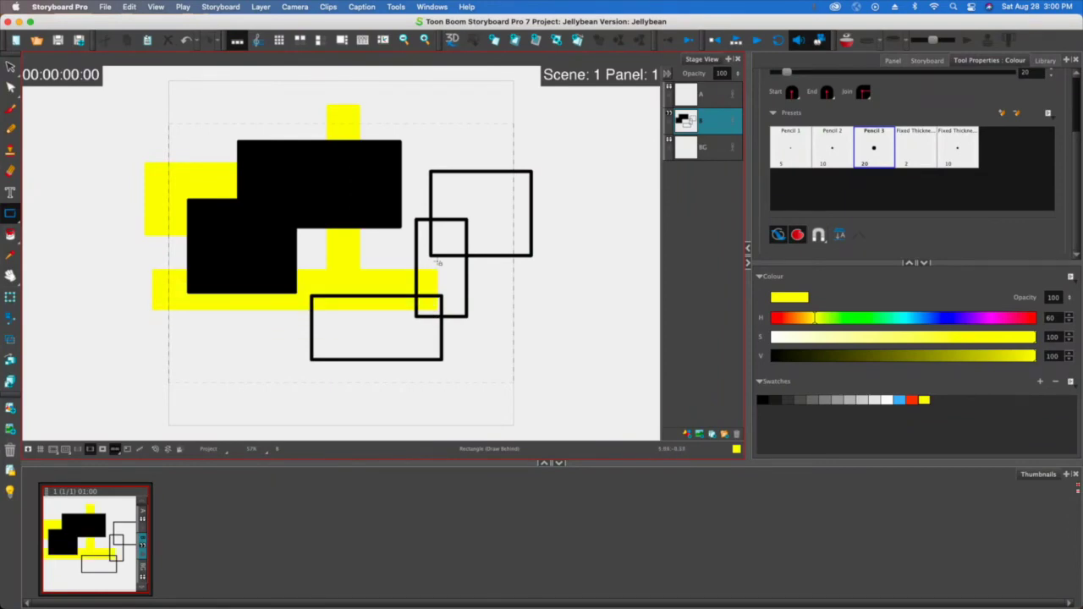
Turn off Draw Behind and draw a tall and a horizontal yellow bar on top
left_click(778, 235)
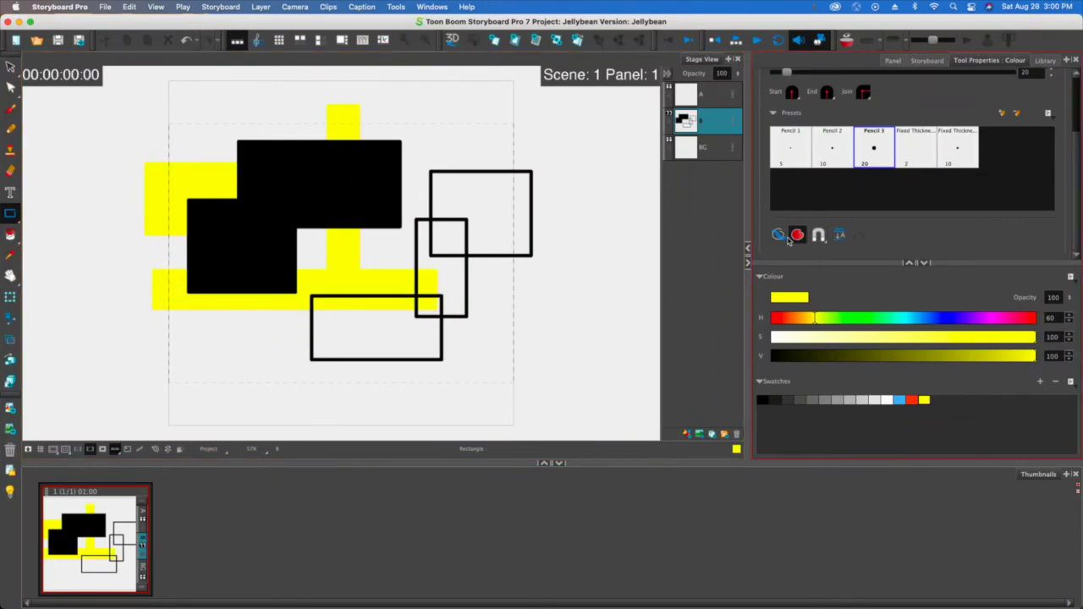
mouse_move(477, 380)
left_mouse_down()
mouse_move(449, 303)
mouse_move(457, 229)
left_mouse_up()
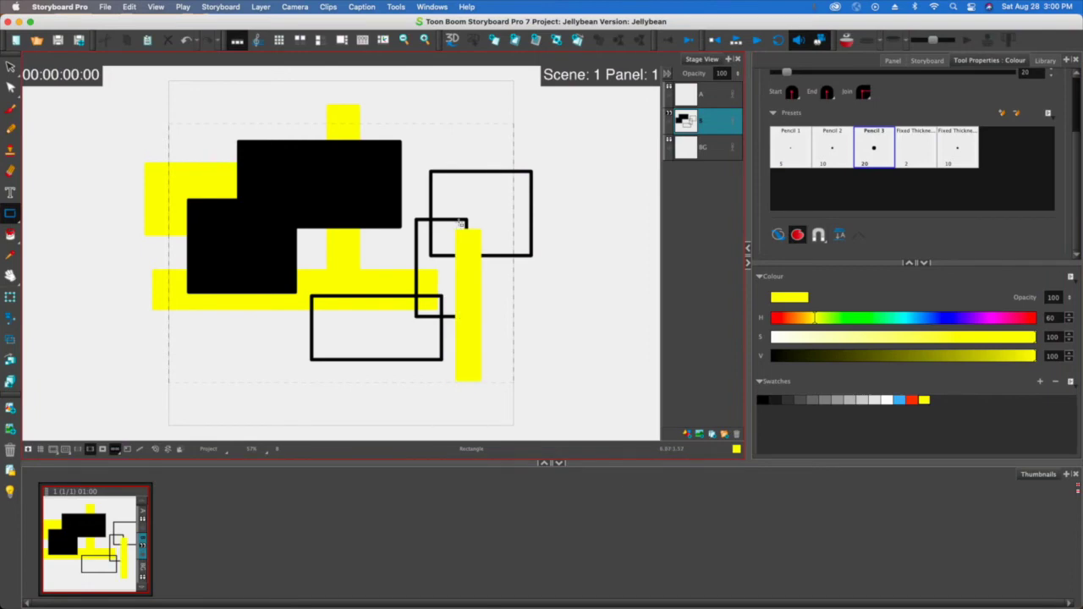
left_click_drag(418, 167, 284, 170)
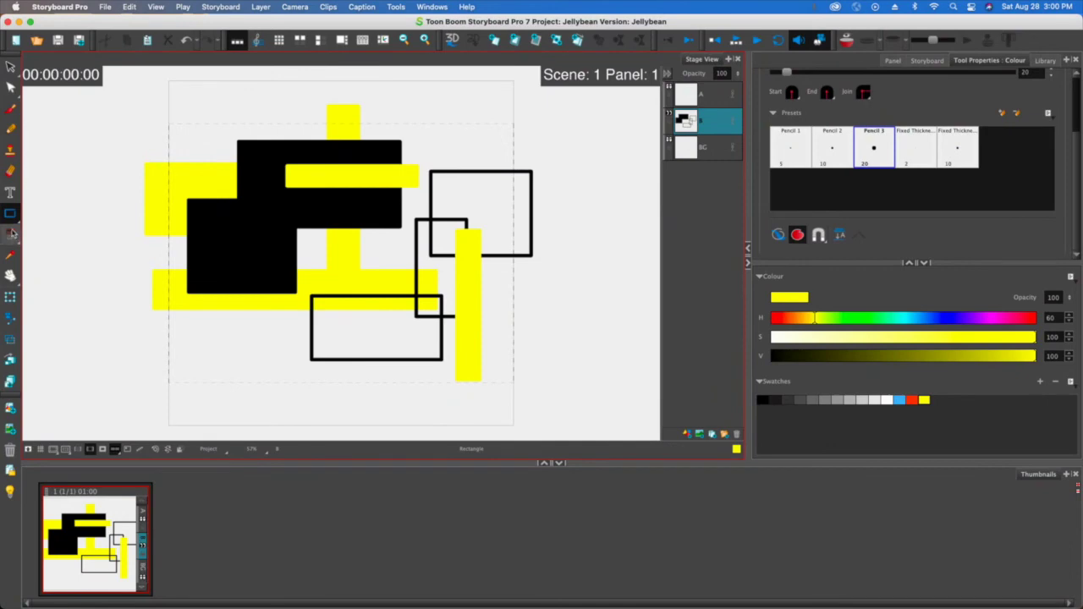
left_click(11, 233)
Fill the empty outlined boxes and their overlap areas with yellow
left_click(484, 199)
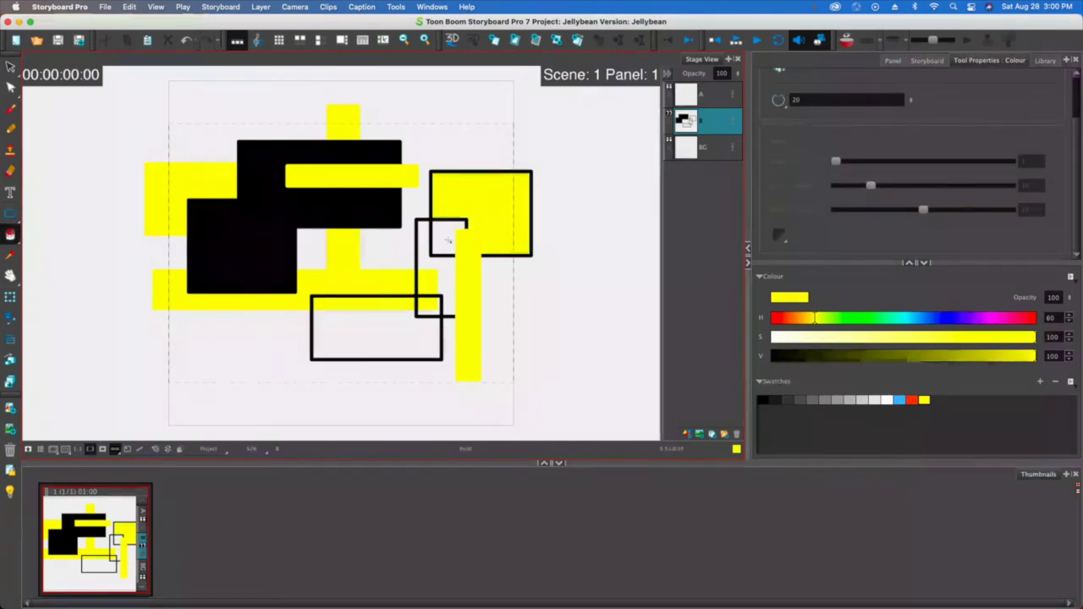
left_click(447, 238)
left_click(440, 268)
left_click(391, 332)
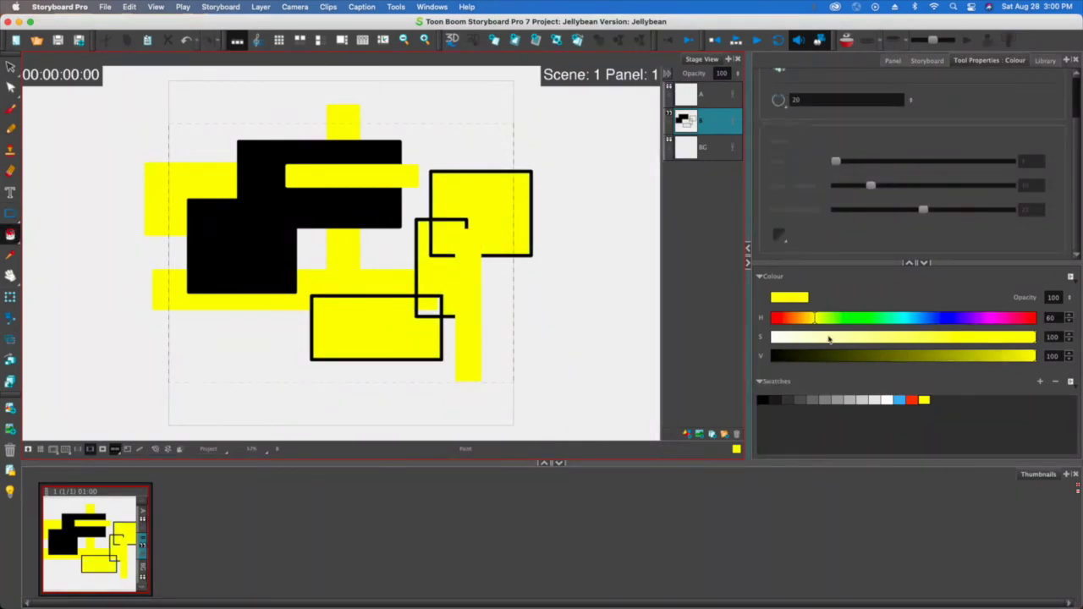
Set the hue to 350 for red and fill the boxes, left yellow rectangle and lower-left black block
left_click(1030, 318)
left_click(346, 324)
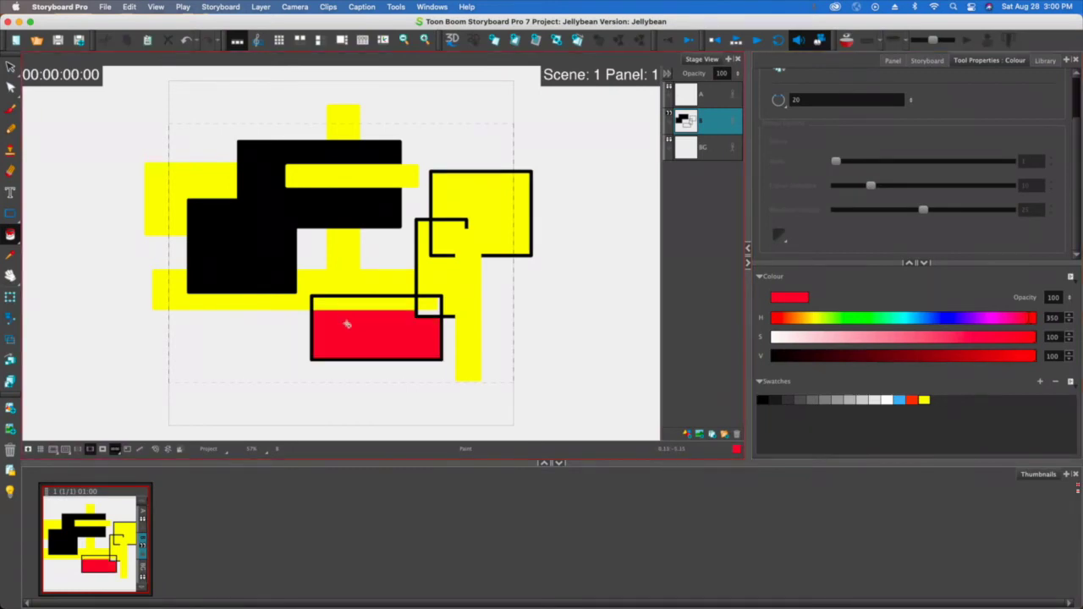
left_click(422, 273)
left_click(482, 195)
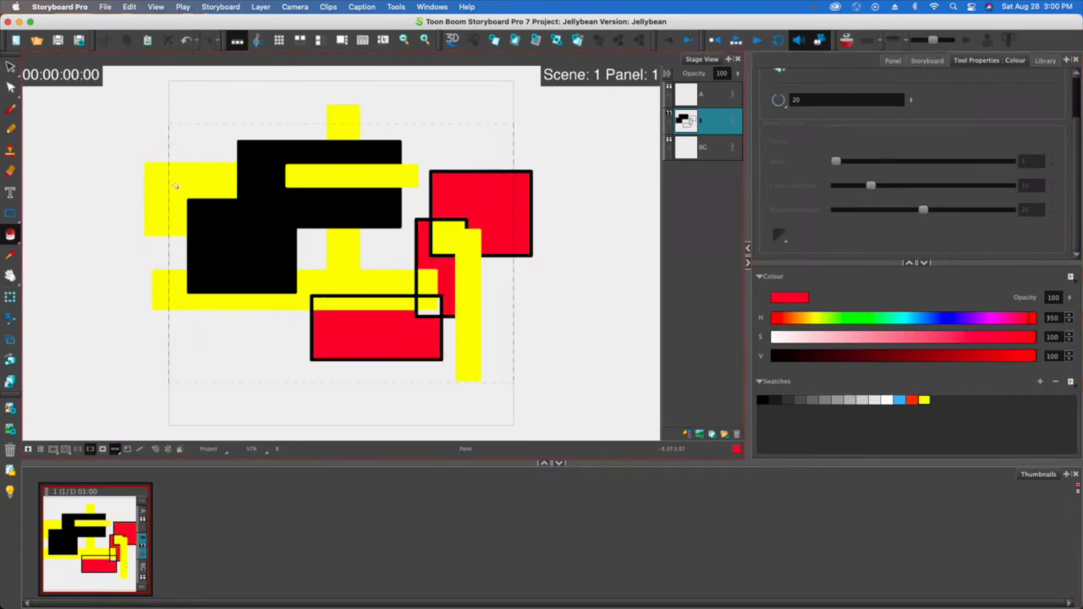
left_click(175, 186)
left_click(235, 246)
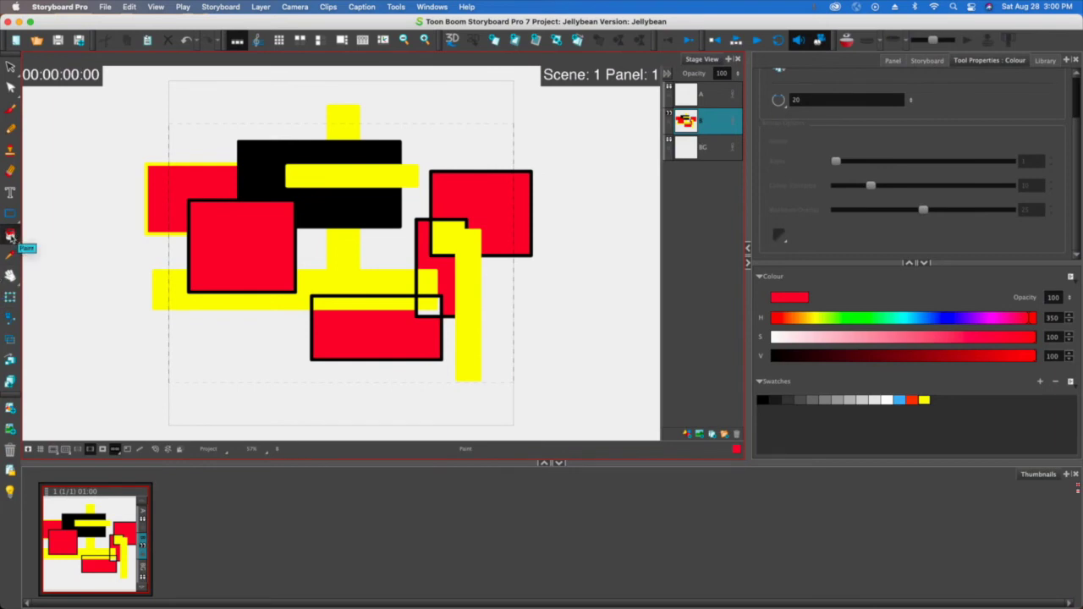
With the Select tool, lasso the left group of shapes and delete them
left_click(11, 237)
left_click(11, 67)
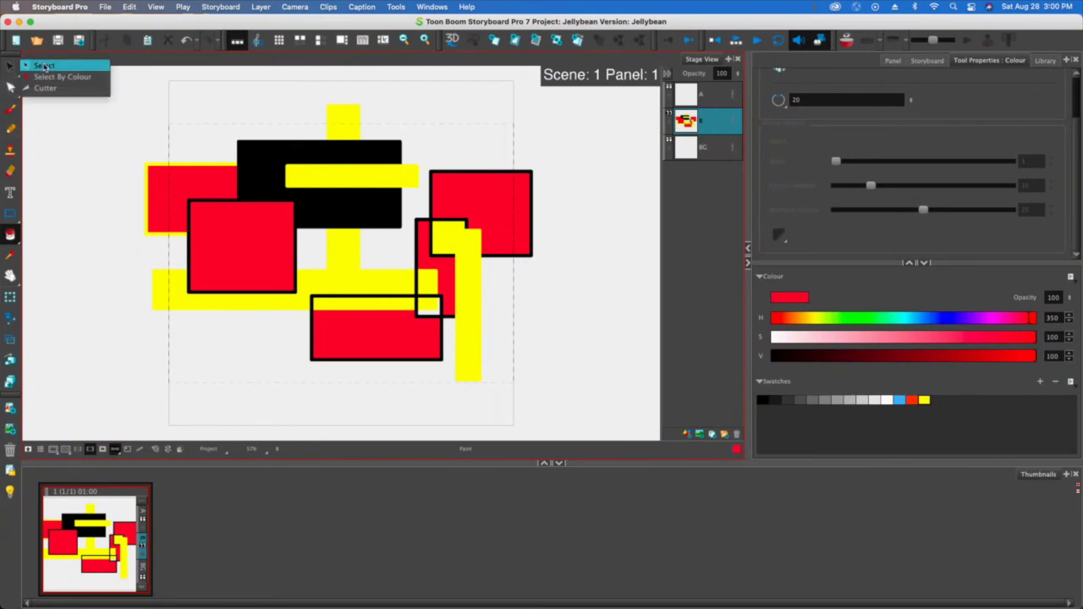
left_click(43, 66)
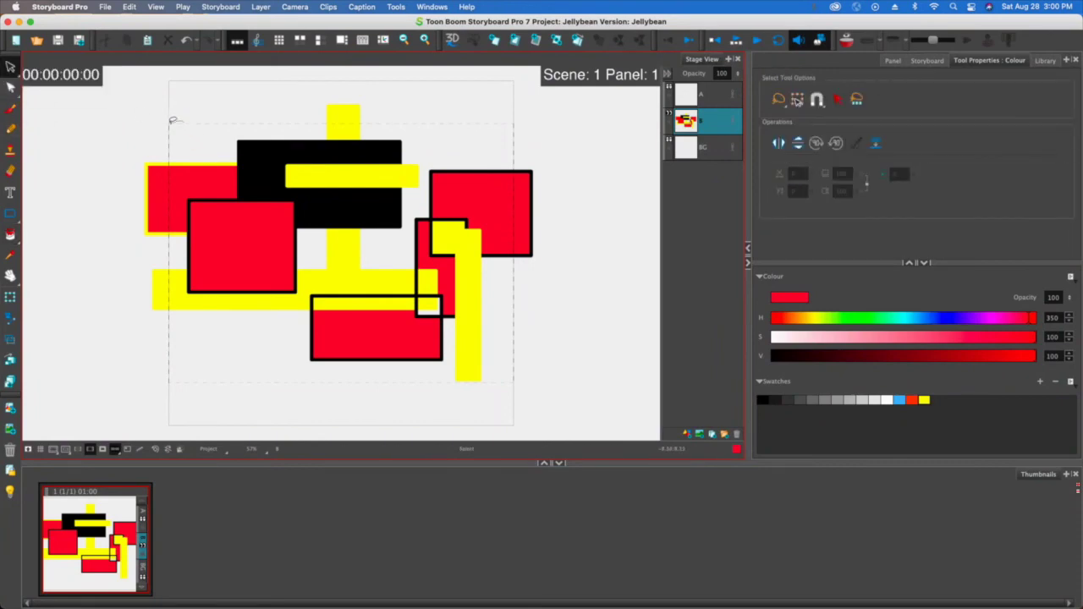
mouse_move(174, 121)
left_mouse_down()
mouse_move(339, 355)
mouse_move(147, 184)
left_mouse_up()
key("Delete")
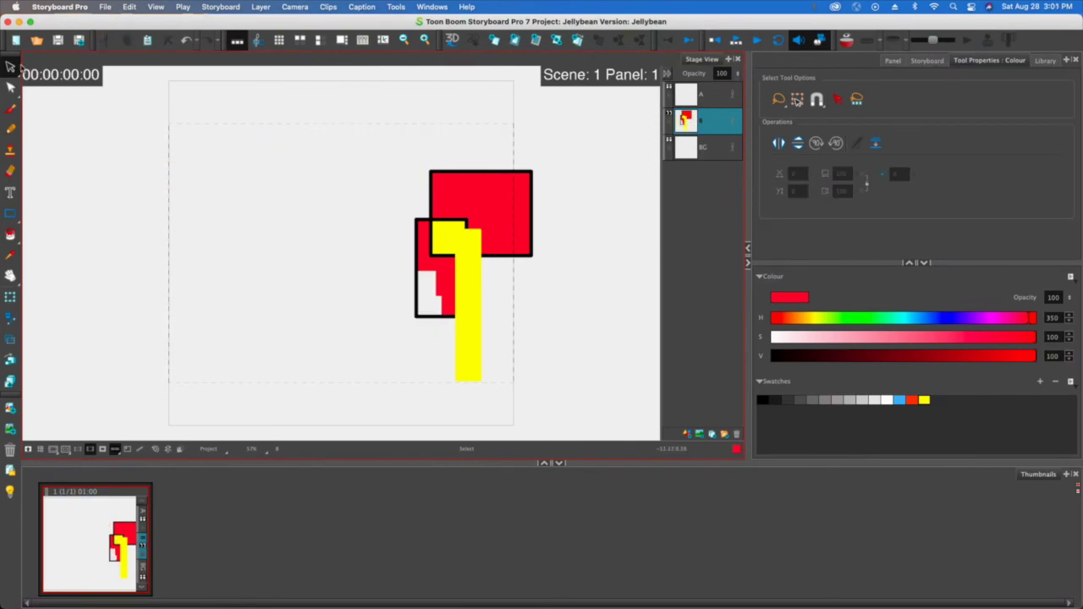
Select the remaining outlines and yellow bar, move them up-left and rotate them at an angle
left_click_drag(534, 318, 335, 142)
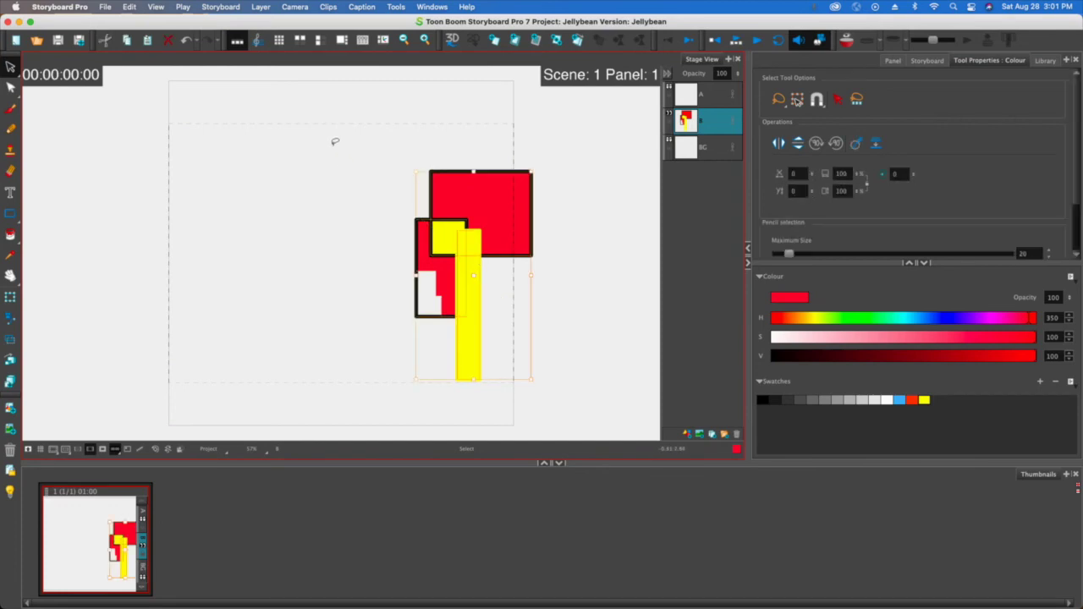
left_click_drag(451, 240, 273, 145)
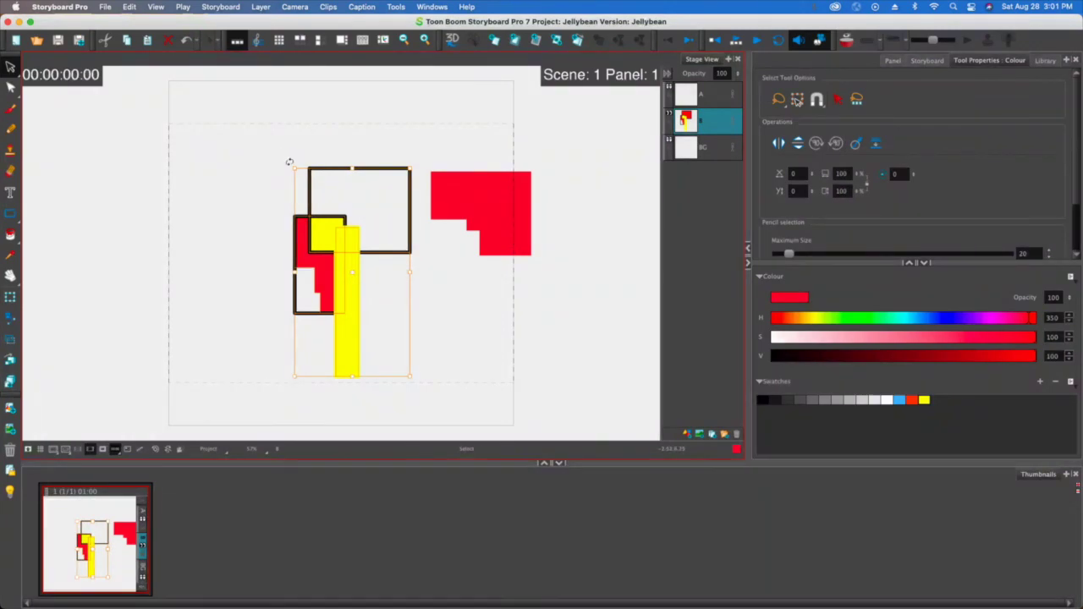
left_click_drag(287, 163, 252, 183)
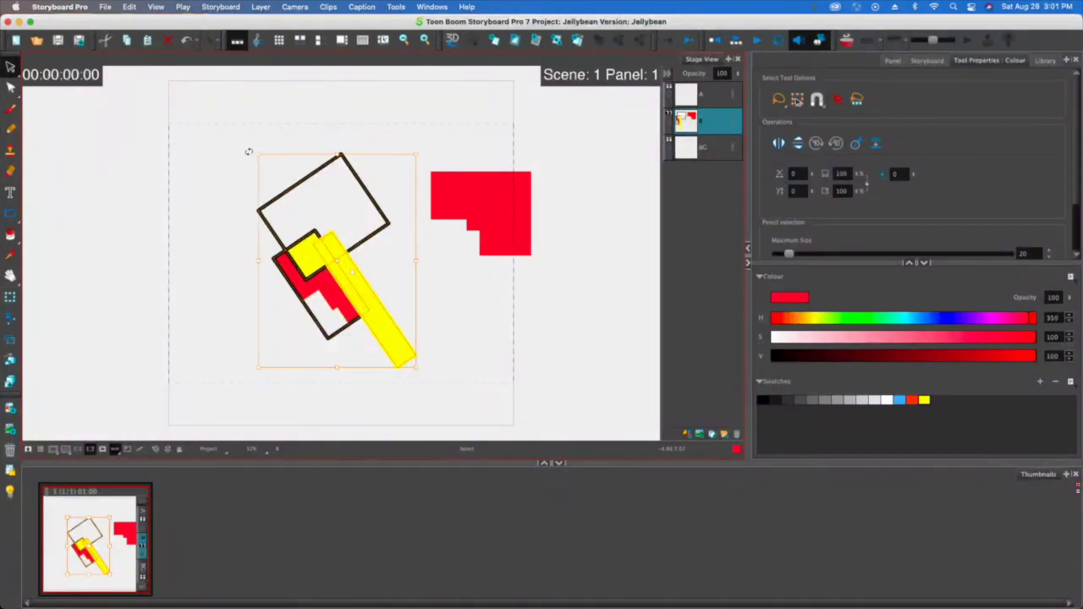
left_click_drag(248, 151, 150, 264)
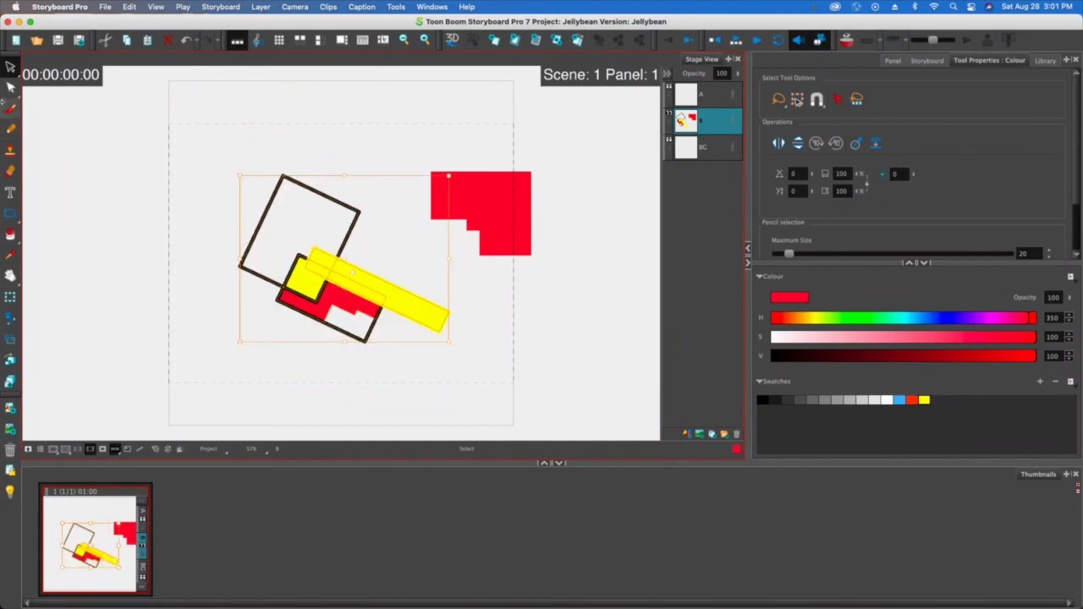
Paint a thick red brush zigzag on the left and a thin blue pencil zigzag over the shapes
left_click(13, 110)
mouse_move(182, 128)
left_mouse_down()
mouse_move(266, 148)
mouse_move(237, 232)
mouse_move(75, 305)
left_mouse_up()
left_click(10, 128)
left_click(900, 399)
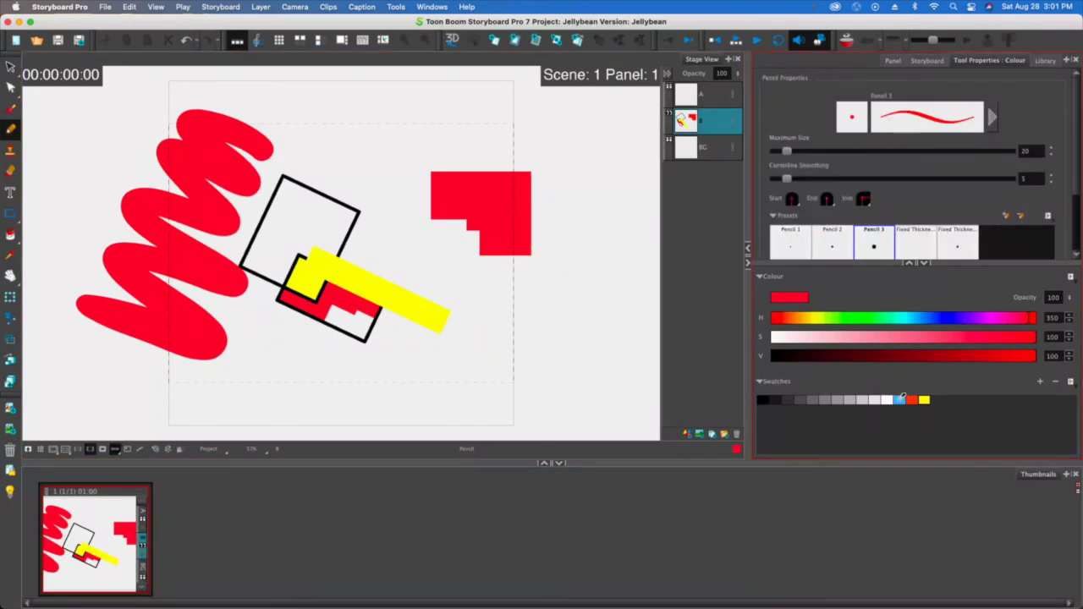
mouse_move(364, 123)
left_mouse_down()
mouse_move(484, 205)
mouse_move(501, 322)
mouse_move(453, 385)
mouse_move(358, 353)
mouse_move(288, 237)
mouse_move(127, 356)
left_mouse_up()
left_click(10, 171)
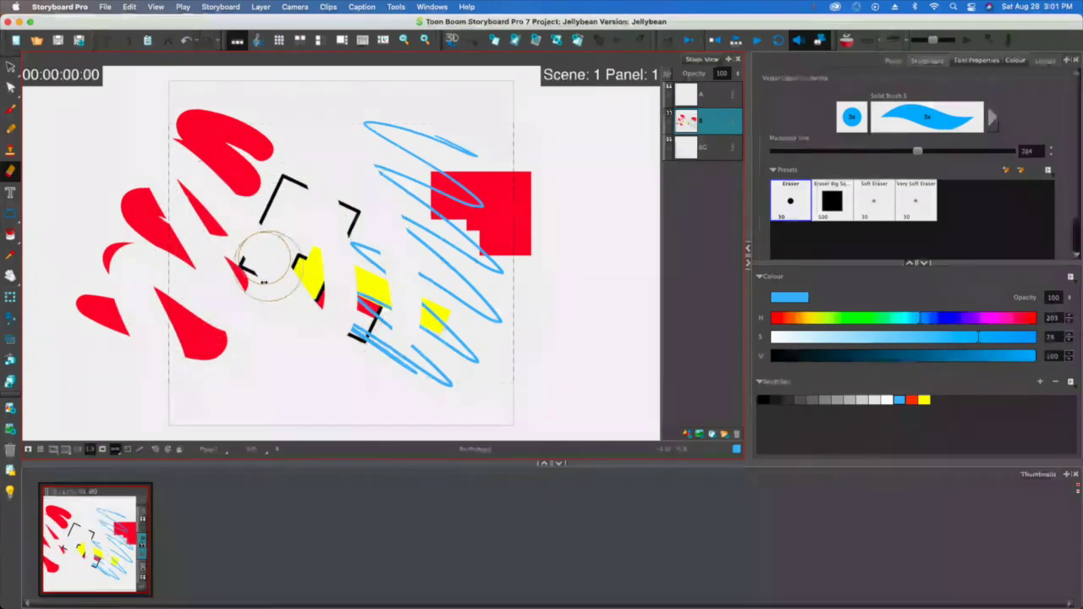
Wipe the blue strokes, coloured fills and red shapes with a 1600-size eraser, then shrink it back
left_click_drag(288, 254, 364, 237)
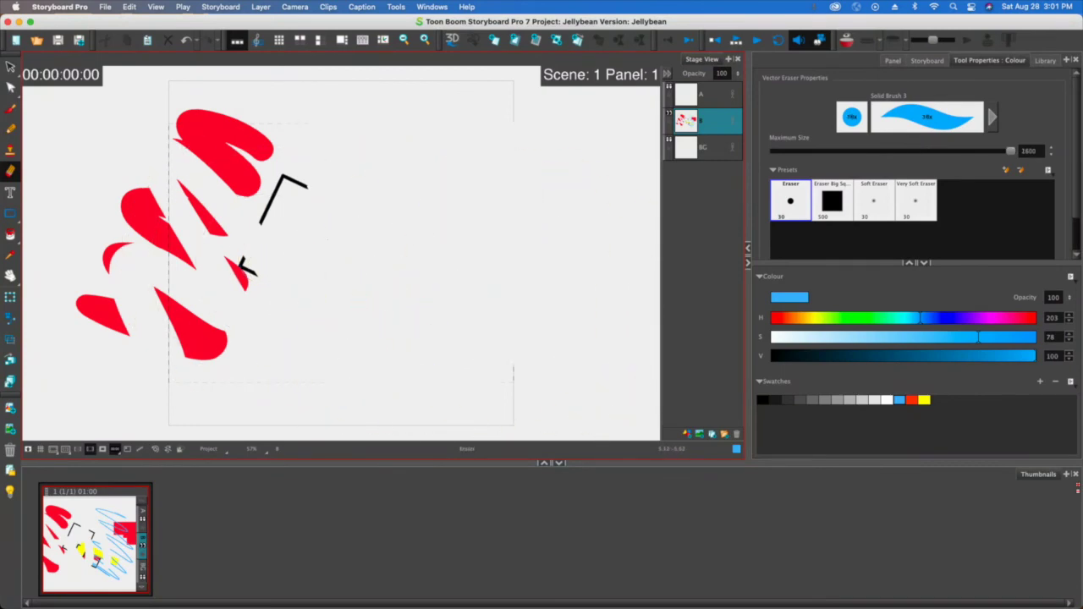
mouse_move(245, 268)
left_mouse_down()
mouse_move(220, 182)
mouse_move(246, 279)
mouse_move(203, 271)
mouse_move(263, 395)
left_mouse_up()
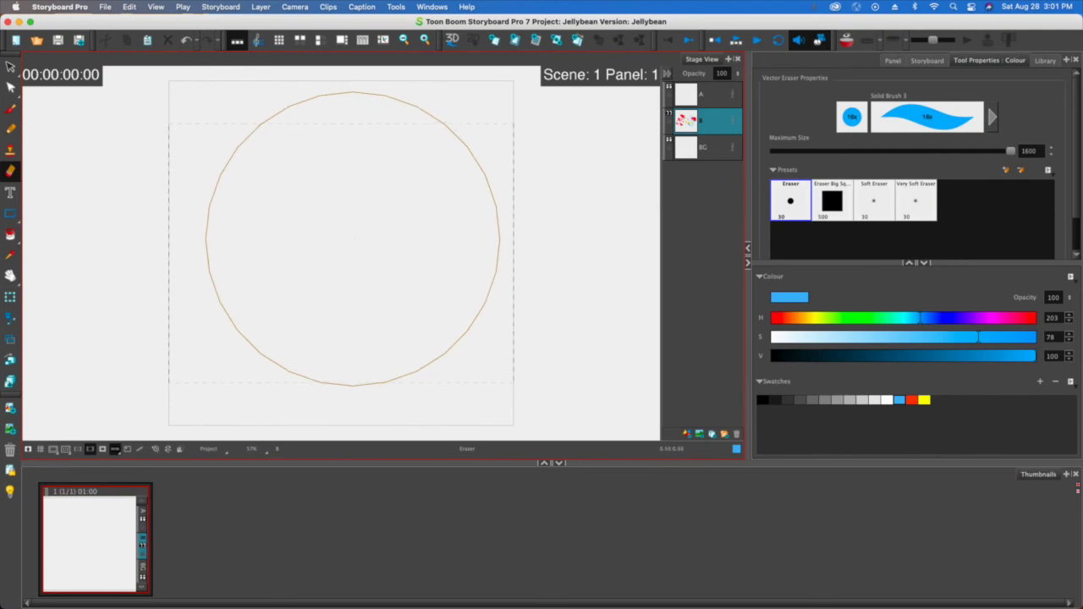
mouse_move(354, 237)
left_mouse_down()
mouse_move(215, 239)
mouse_move(230, 237)
left_mouse_up()
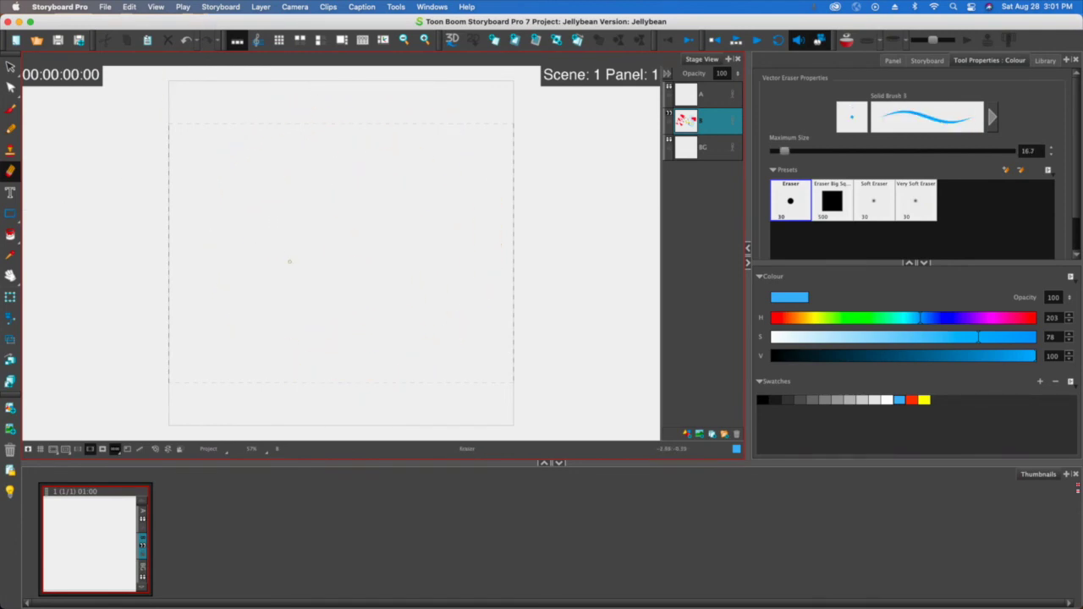